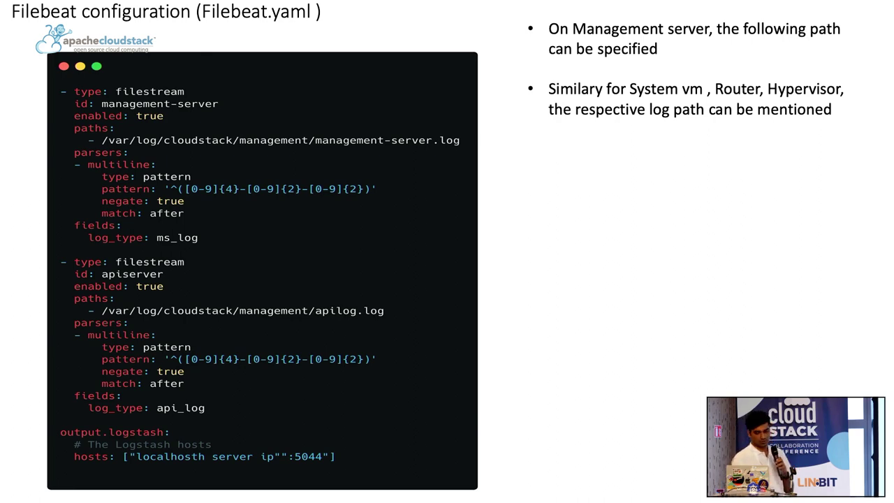
Advance the slideshow past the Logstash slides to the Grafana slide
key(Right)
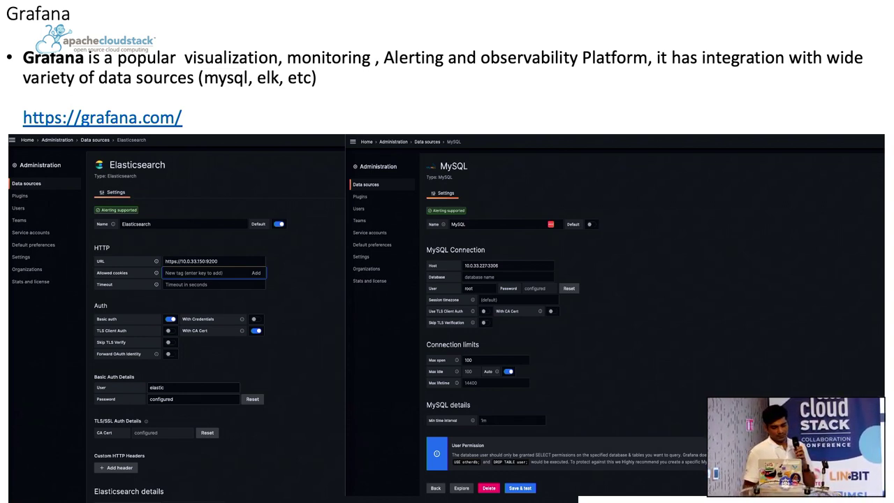
Move past the Sample Dashboard slide and bring up the CloudStack Instances page
key(Right)
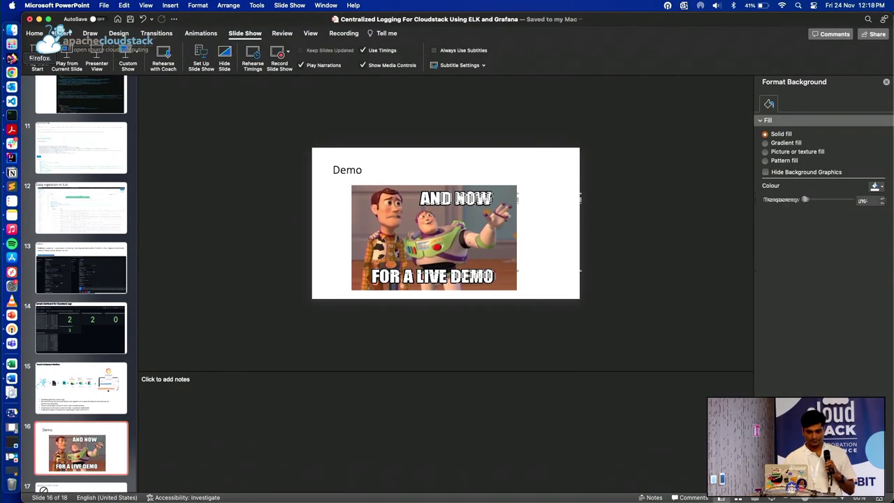
click(11, 58)
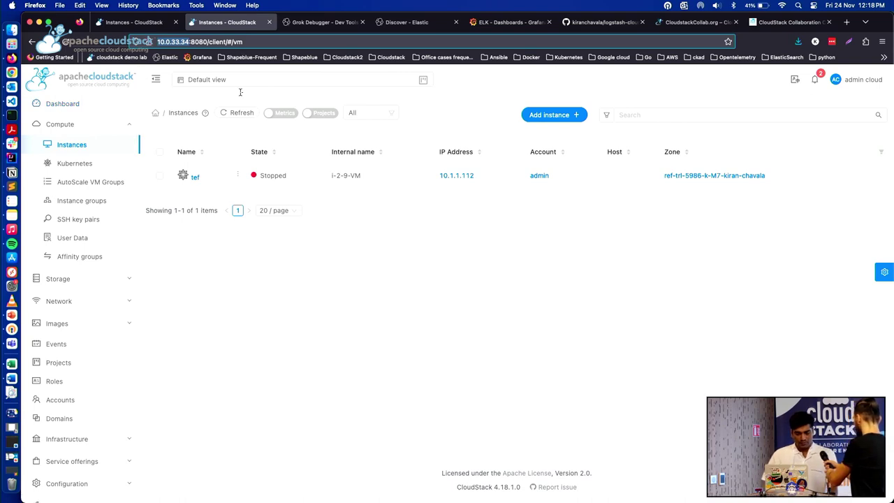
Bring forward the management server terminal that shows the filebeat service status
click(11, 115)
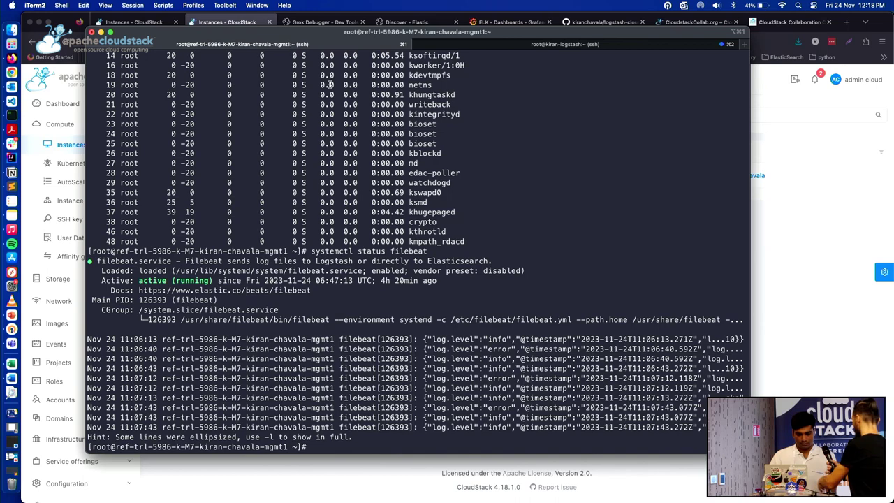
Clear the terminal and list the shell's command history
text(clear)
key(Return)
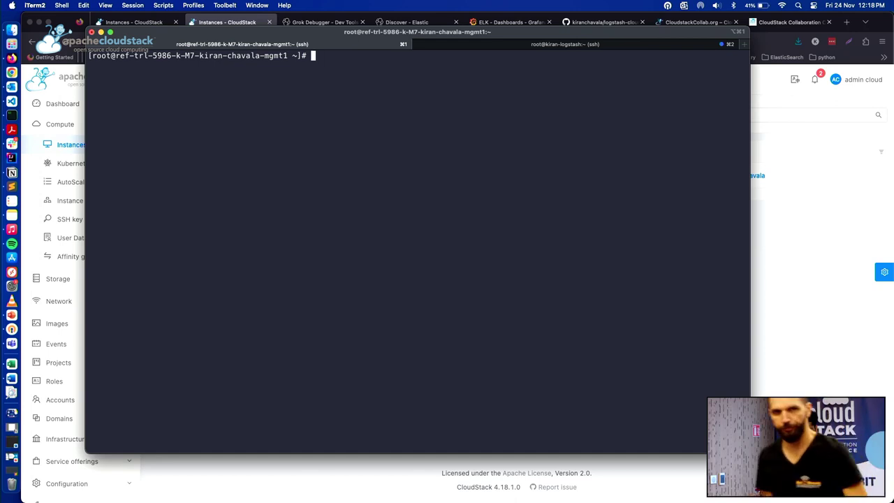
text(ser)
key(BackSpace)
key(BackSpace)
key(BackSpace)
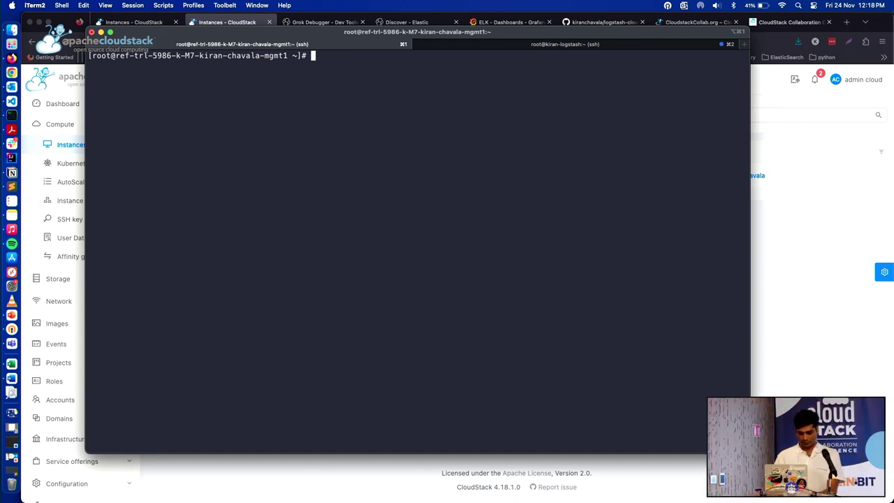
text(history)
key(Return)
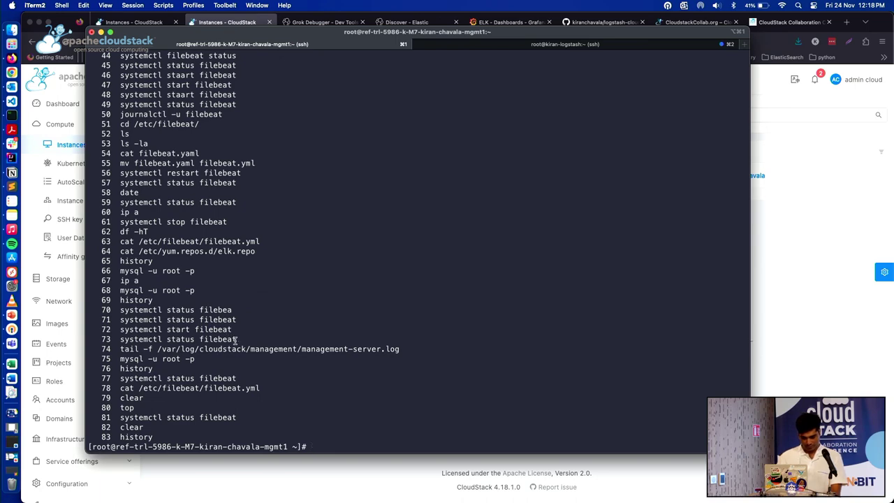
Rerun 'systemctl status filebeat' from history, confirming filebeat is active (running)
drag(237, 340, 123, 340)
key(super+c)
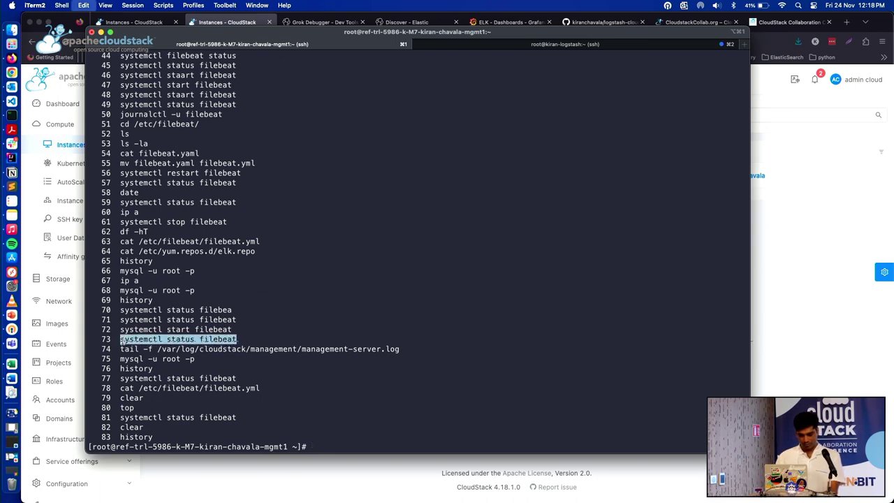
key(super+v)
key(Return)
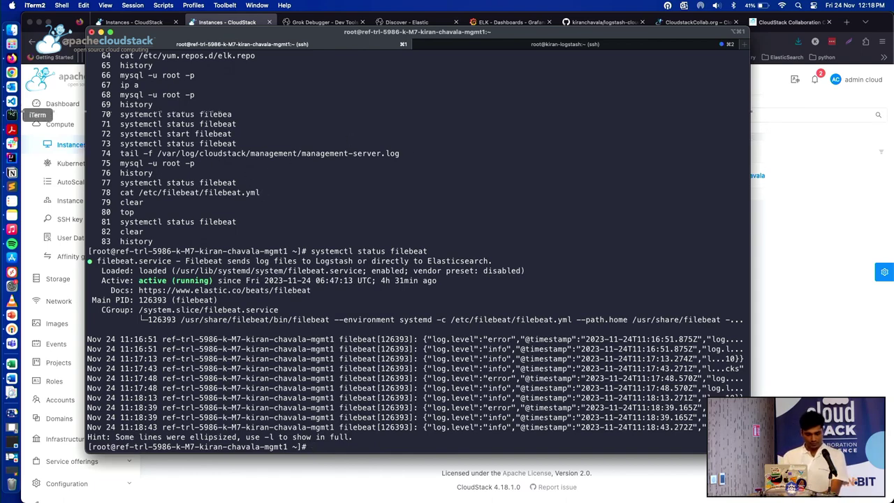
click(12, 87)
Maximise VS Code and show filebeat.yml's two log inputs and Logstash output on port 5044
click(11, 102)
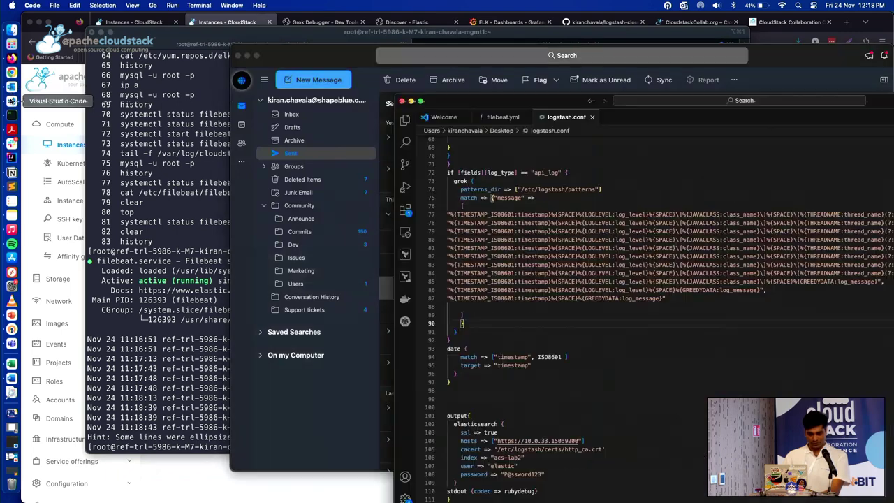
double_click(501, 98)
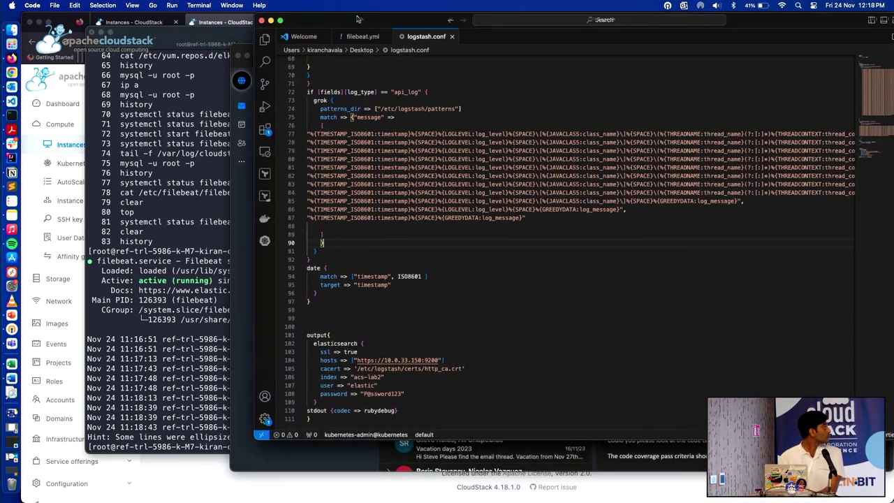
click(331, 42)
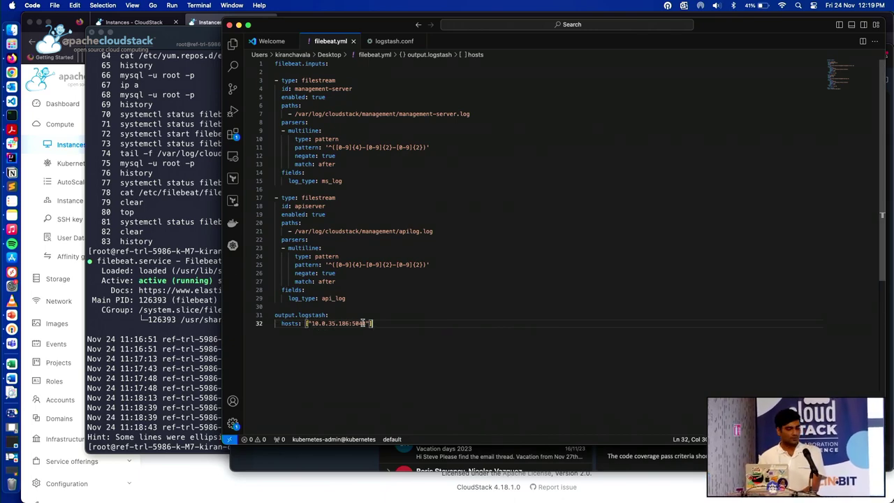
click(175, 202)
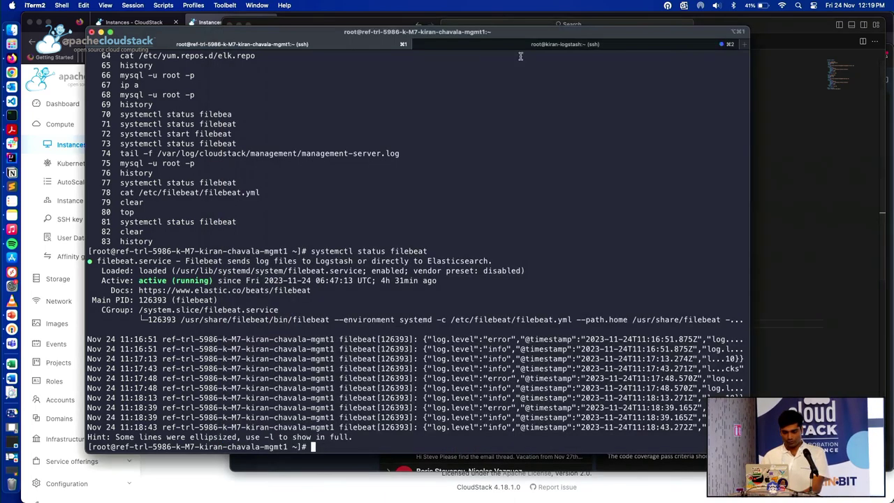
In the logstash server session, select the Logstash launch command on history line 242
click(519, 48)
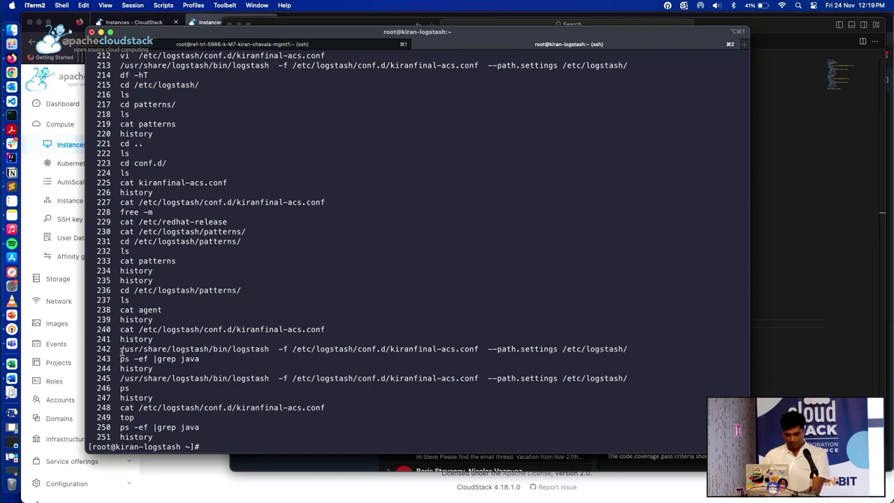
drag(120, 349, 441, 349)
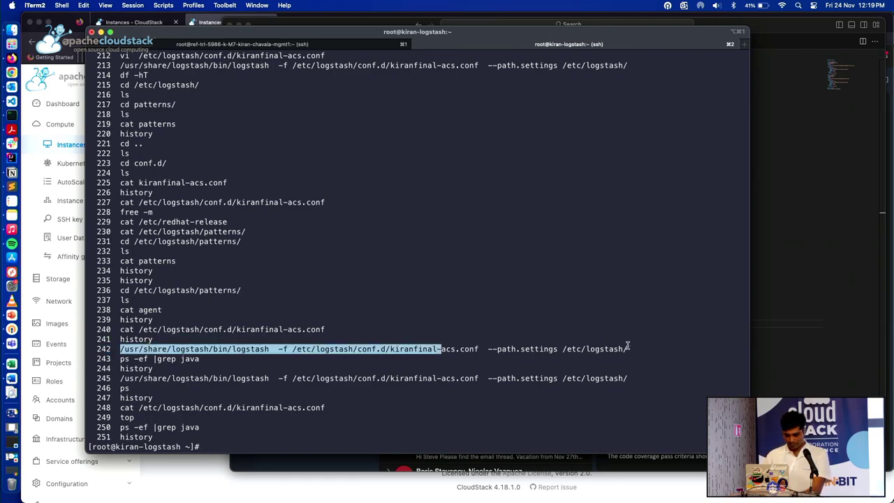
drag(629, 349, 175, 349)
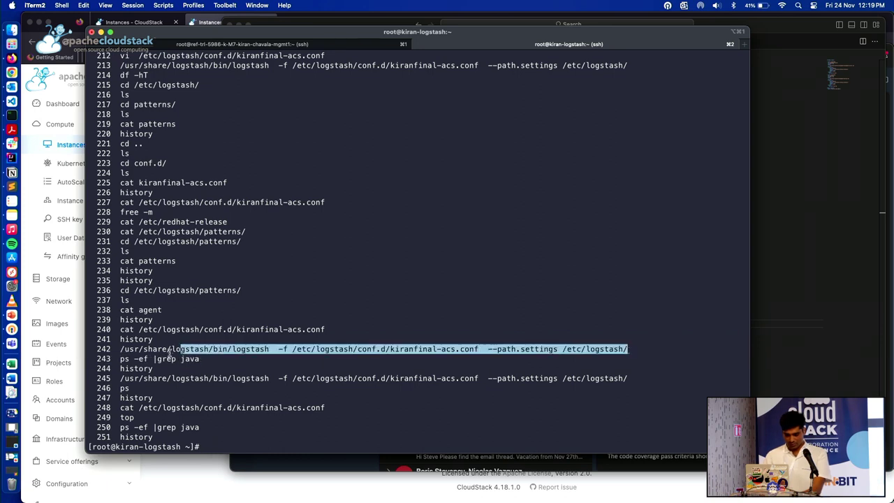
triple_click(141, 349)
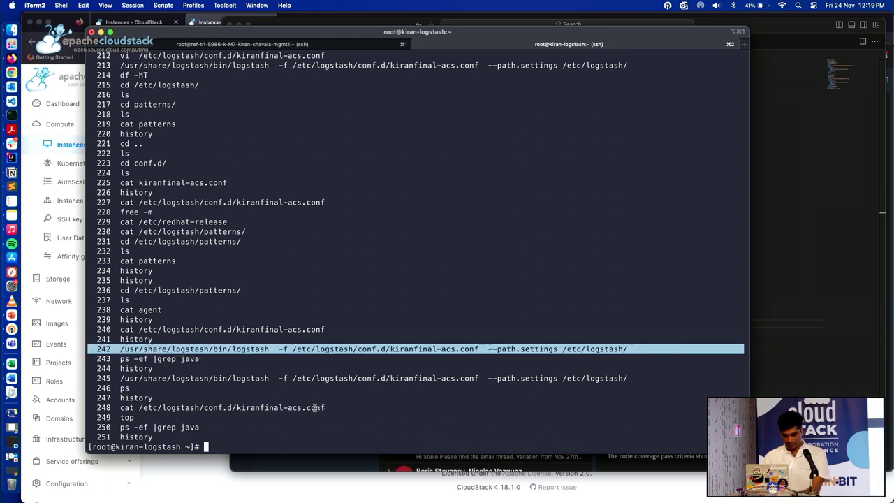
click(285, 427)
Paste the command without its line number and start Logstash with kiranfinal-acs.conf
key(super+v)
key(ctrl+a)
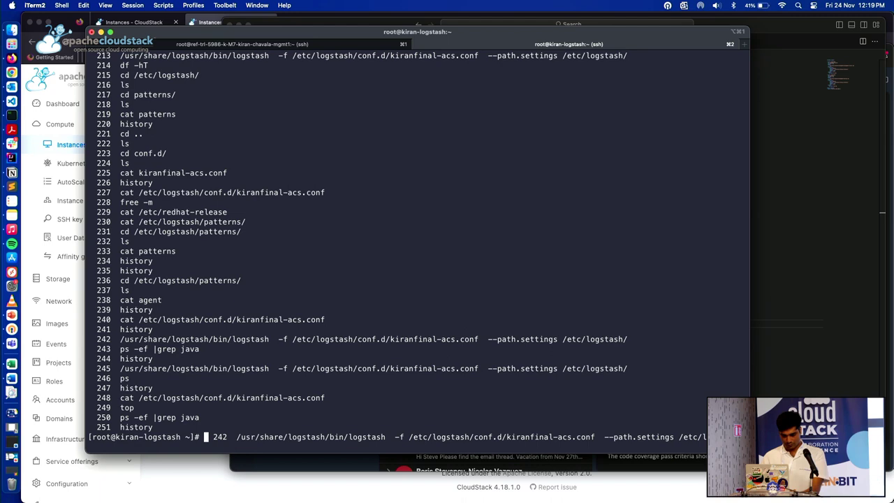
key(Right)
key(Right)
key(Right)
key(Right)
key(Right)
key(Right)
key(Right)
key(BackSpace)
key(BackSpace)
key(BackSpace)
key(BackSpace)
key(BackSpace)
key(BackSpace)
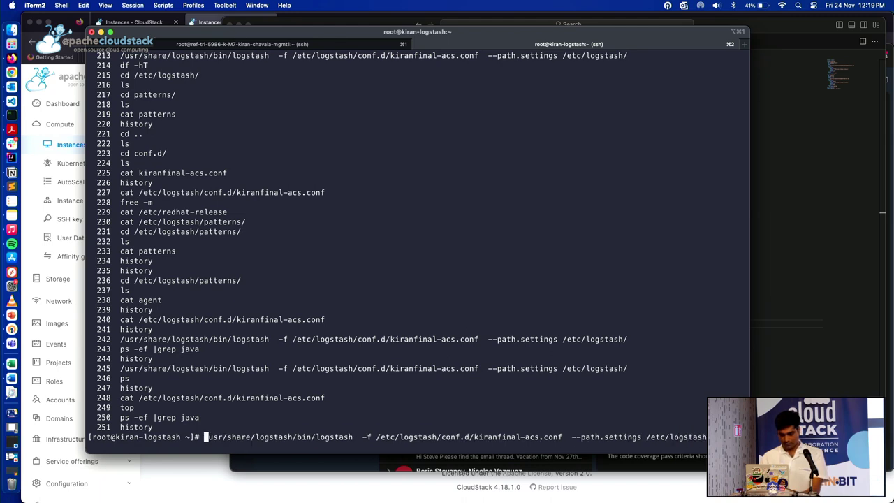
key(Return)
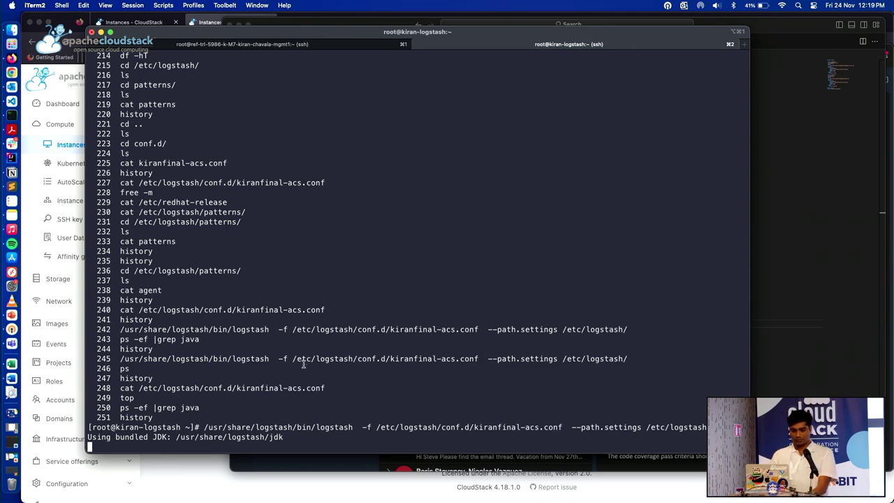
click(11, 101)
click(394, 40)
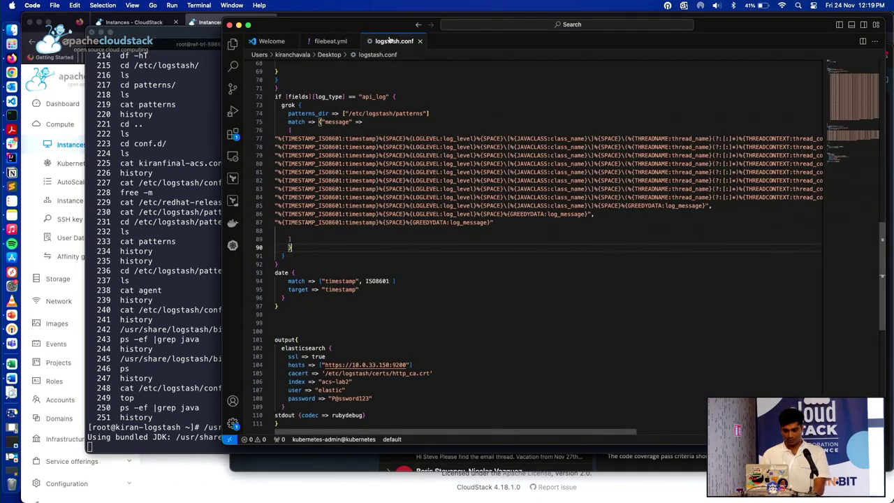
Read logstash.conf from beats input port 5044 to Elasticsearch output 10.0.33.150:9200, index acs-lab2
double_click(385, 25)
scroll(255, 130, up, 15)
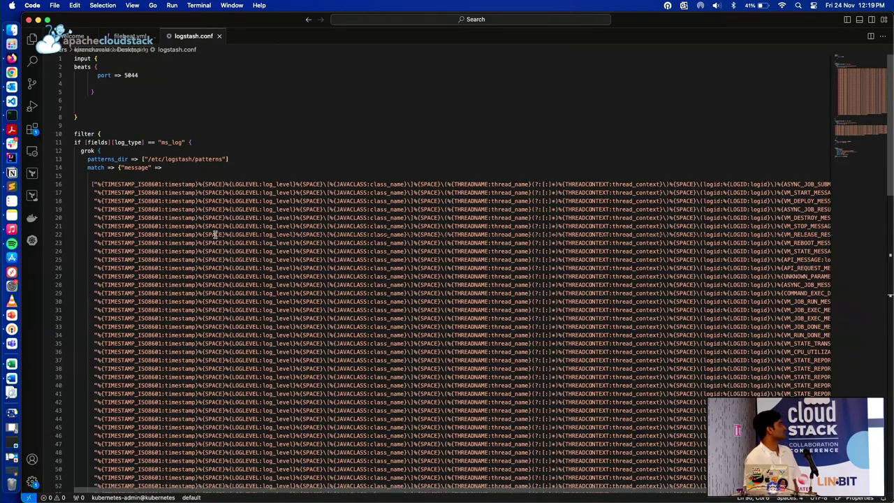
scroll(215, 235, down, 3)
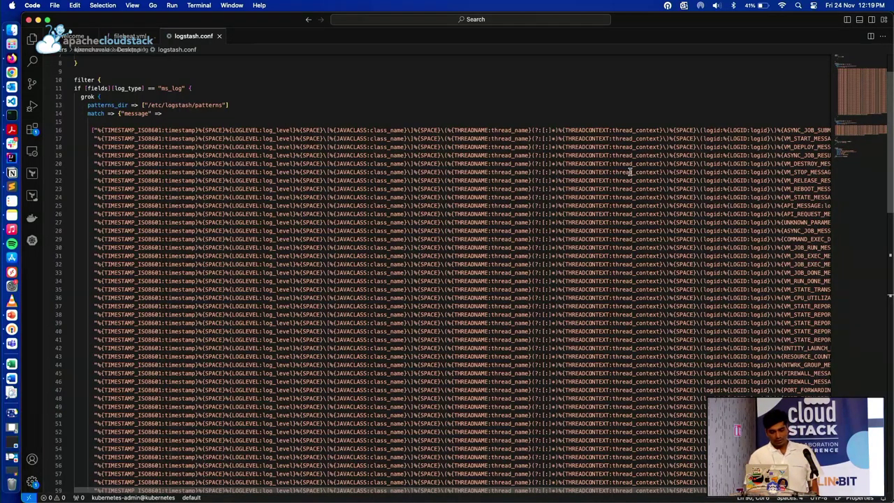
scroll(630, 170, down, 12)
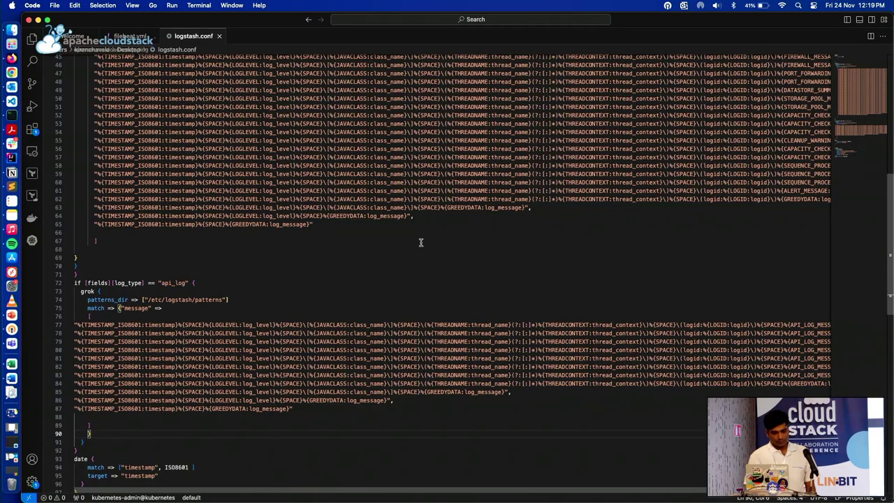
scroll(413, 280, down, 3)
scroll(413, 280, down, 1)
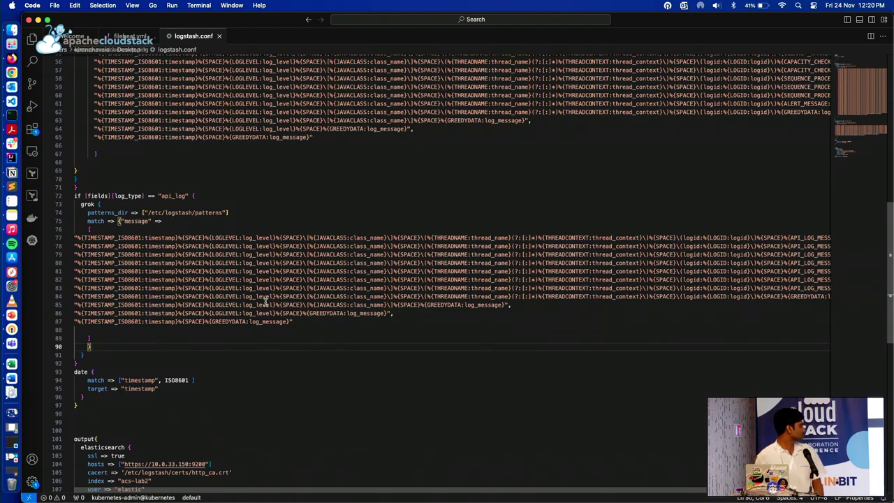
scroll(268, 319, down, 7)
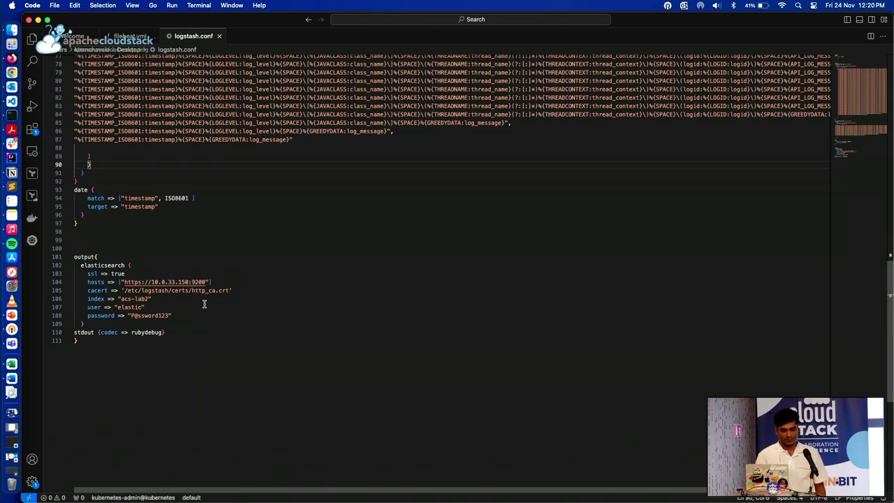
Return to the CloudStack Instances list and start adding a new instance
click(11, 72)
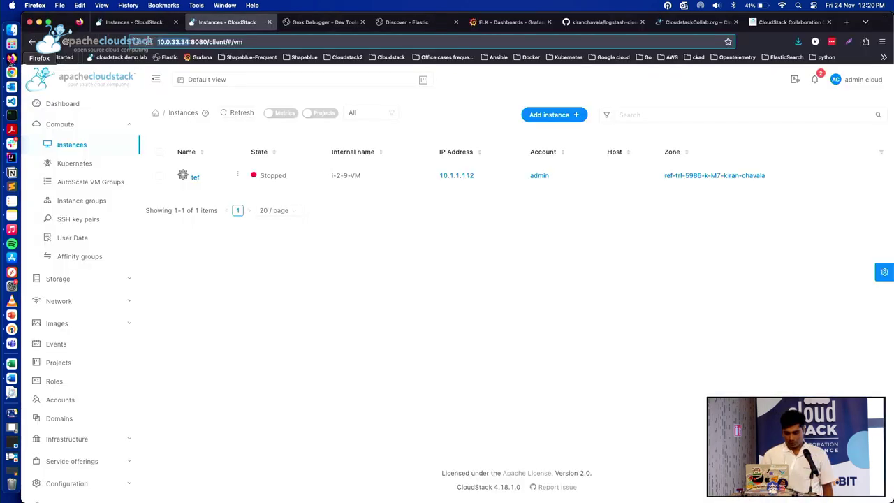
click(12, 116)
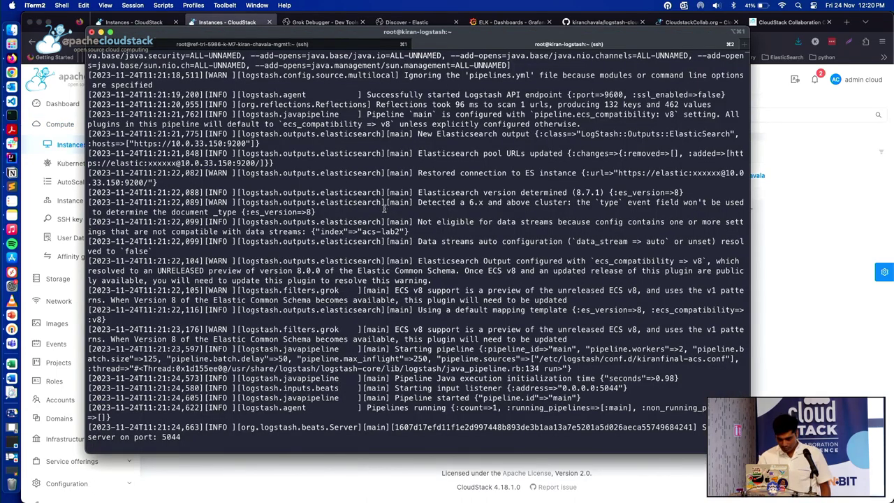
click(235, 24)
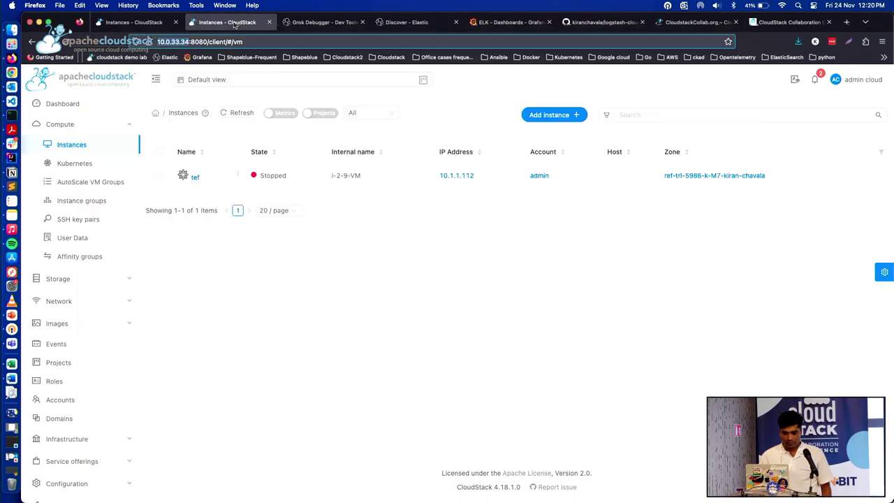
click(82, 144)
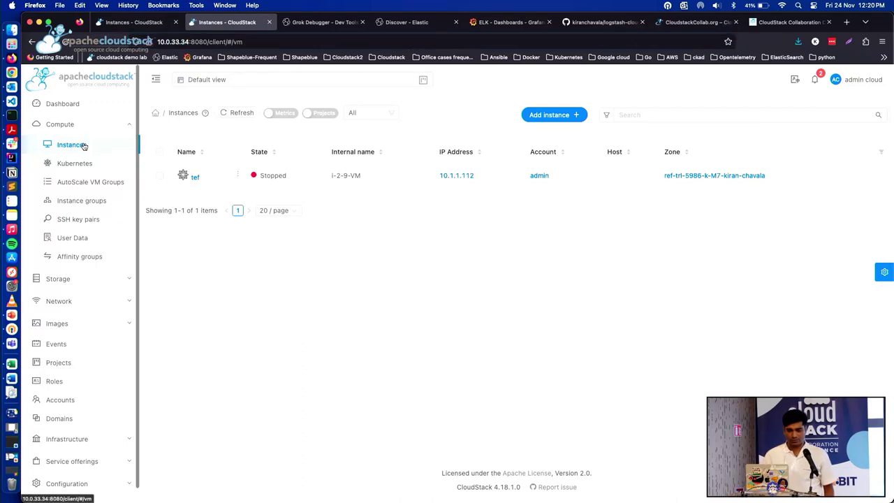
click(536, 115)
Log back in to CloudStack as admin with the account password
click(432, 263)
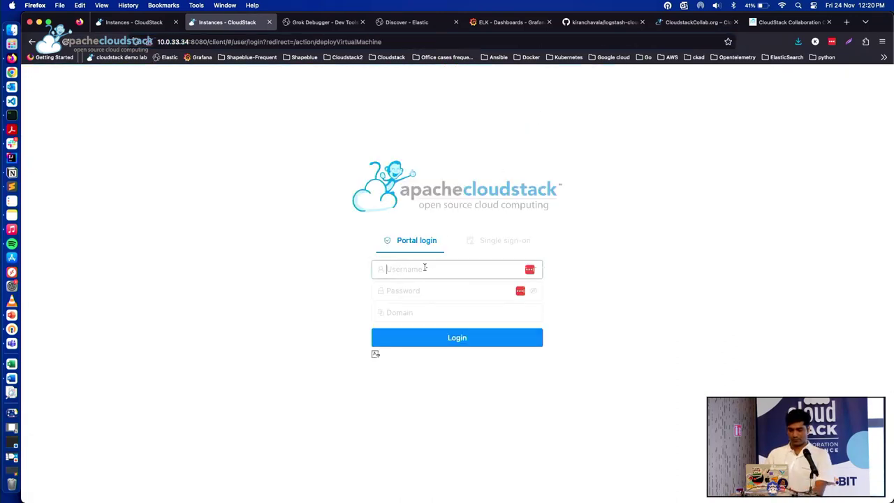
text(admin)
key(Tab)
text(•)
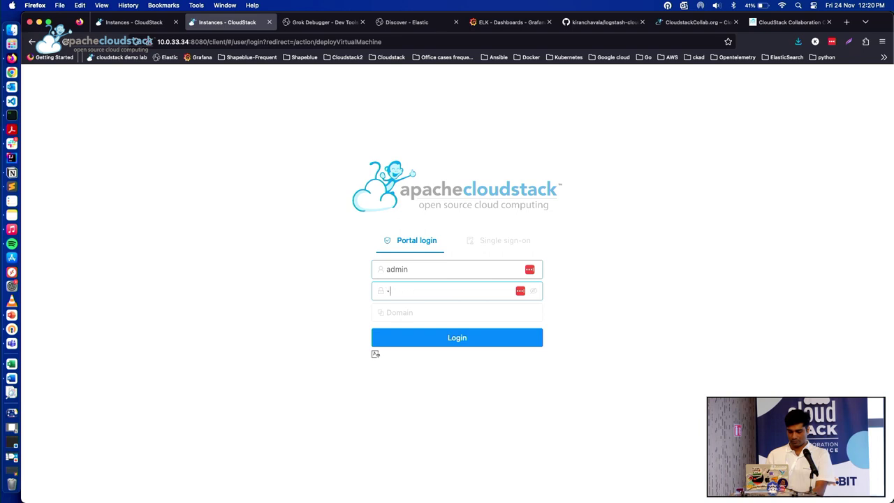
text(•••••••)
key(Return)
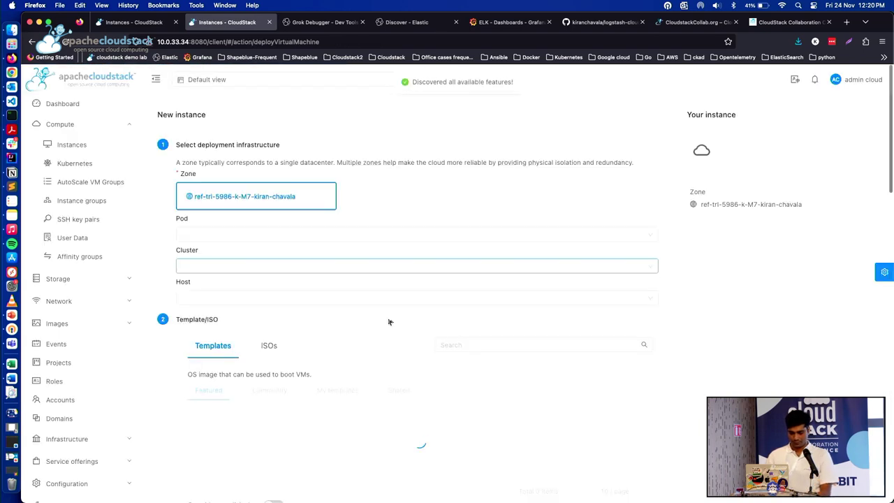
Make test the instance's only network, name it ccc-demo, and launch it
scroll(360, 297, down, 10)
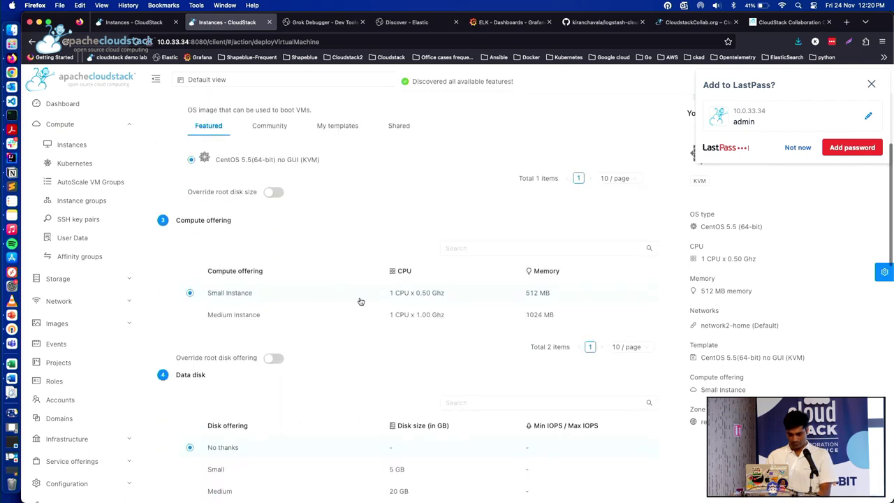
scroll(360, 302, down, 5)
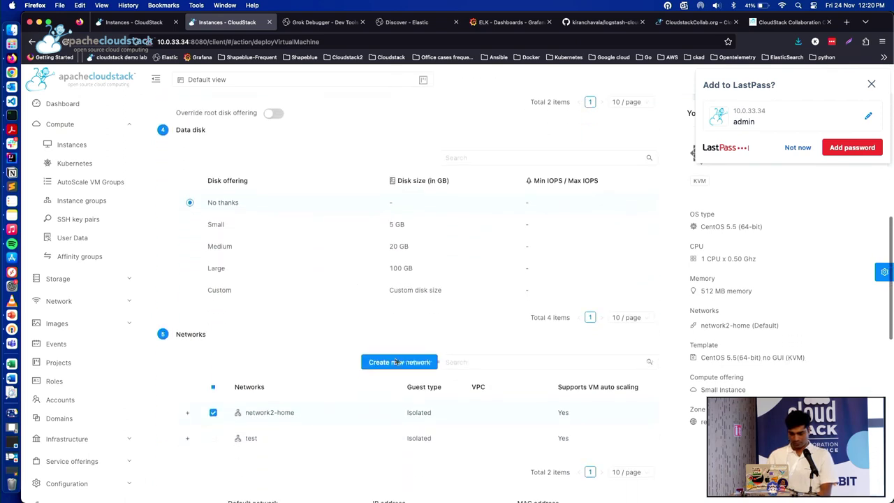
click(213, 346)
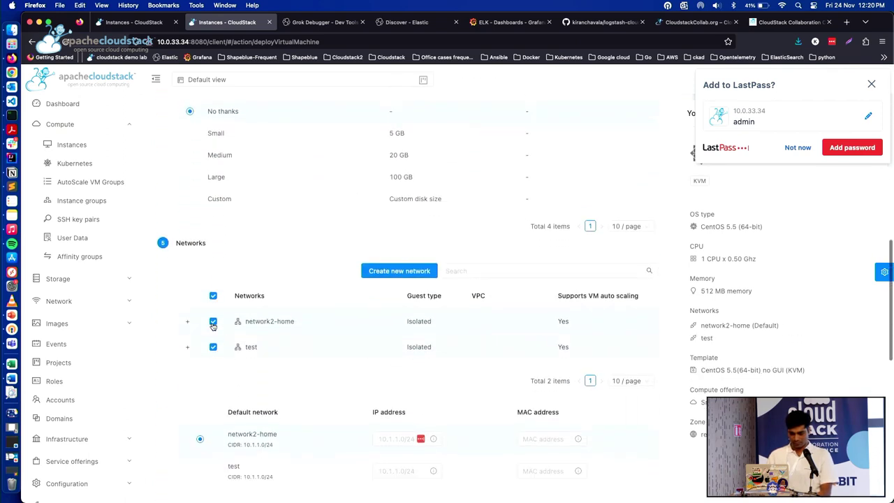
click(213, 321)
scroll(298, 349, down, 3)
scroll(298, 348, down, 5)
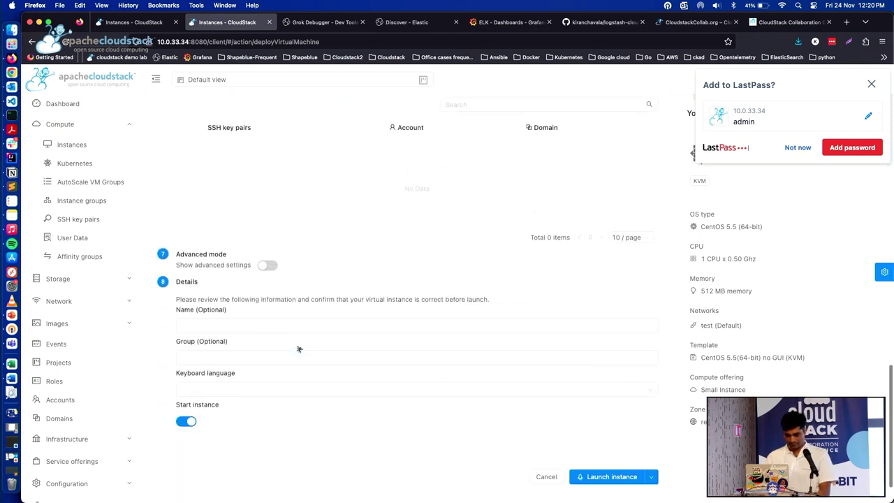
text(c)
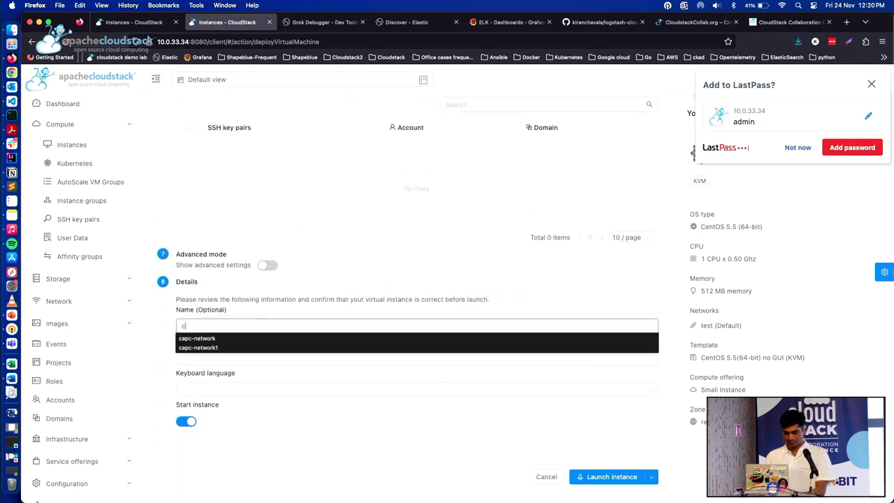
text(locc-demo)
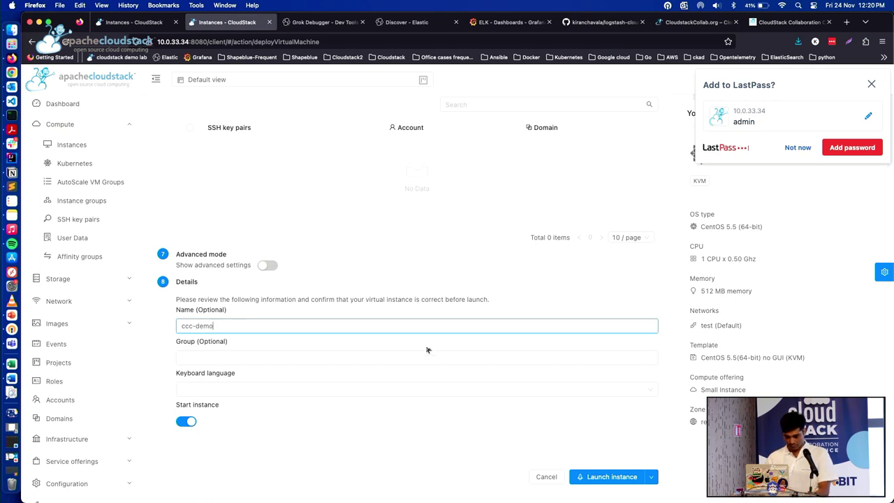
click(607, 476)
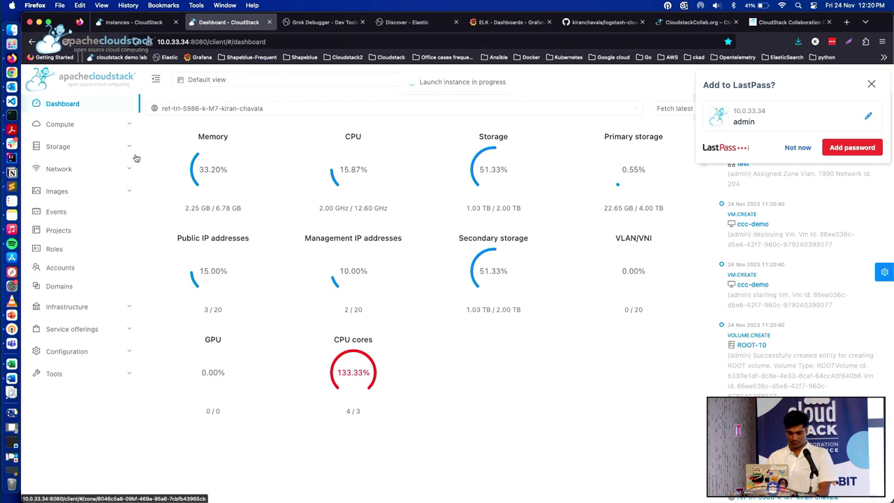
Go back to the instances list and dismiss the password-saving prompt
click(72, 130)
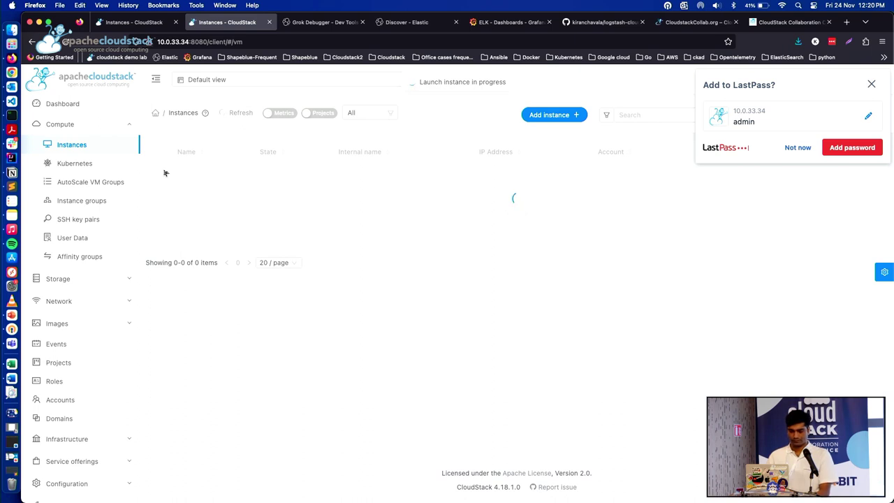
click(797, 147)
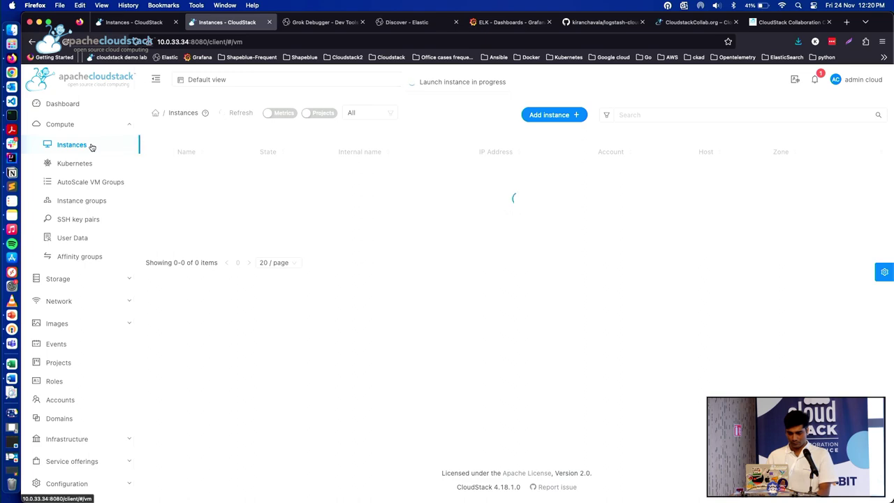
click(324, 23)
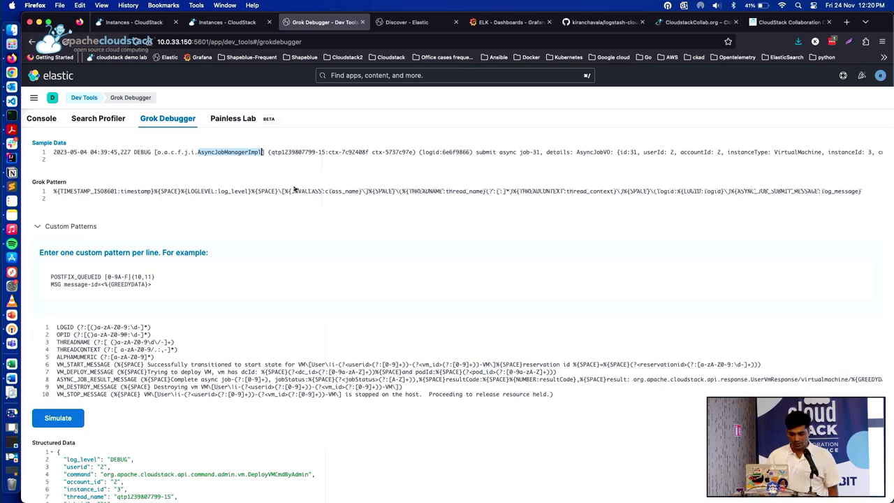
Review the Grok Debugger's custom patterns and Structured Data for the async-job log line
scroll(295, 190, down, 3)
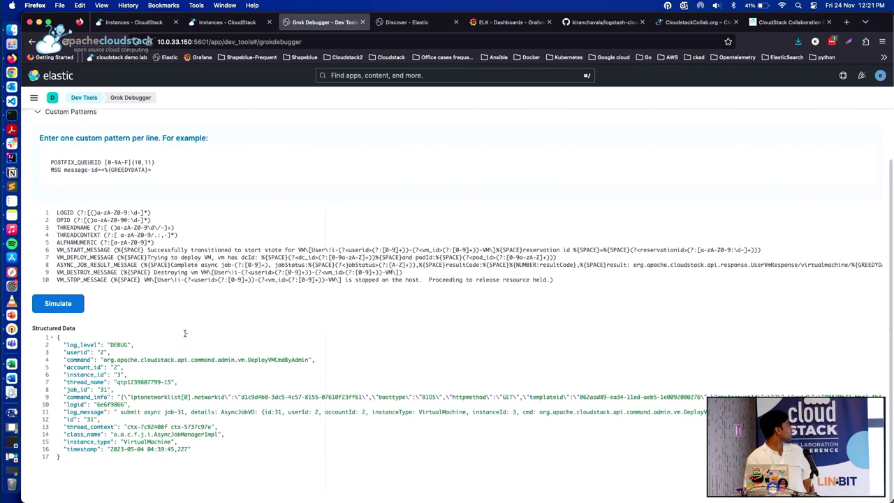
scroll(186, 333, up, 2)
scroll(183, 335, down, 2)
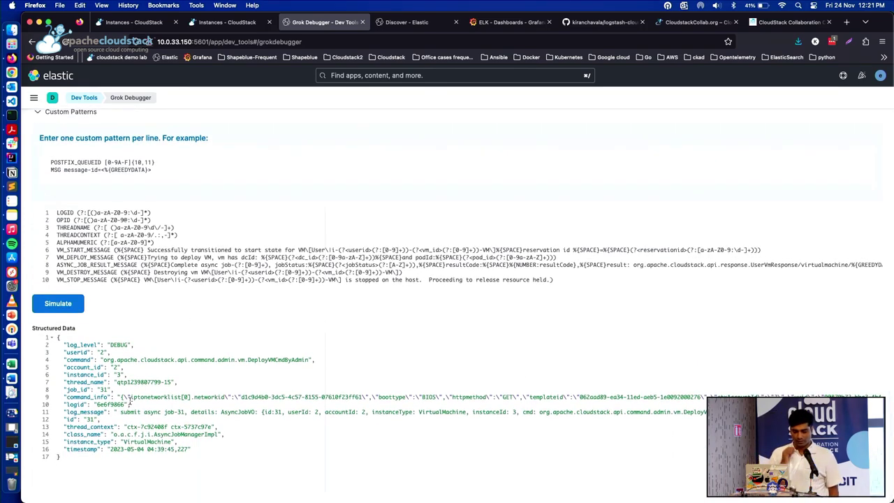
scroll(129, 401, up, 4)
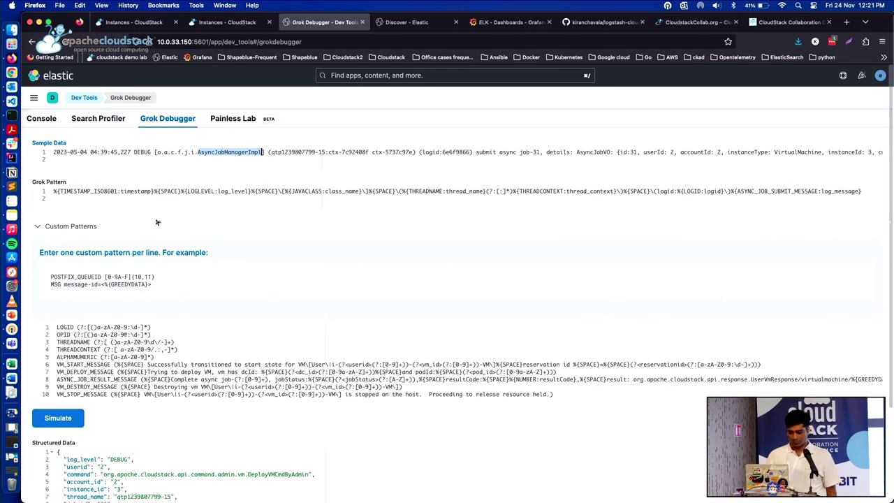
scroll(156, 222, down, 4)
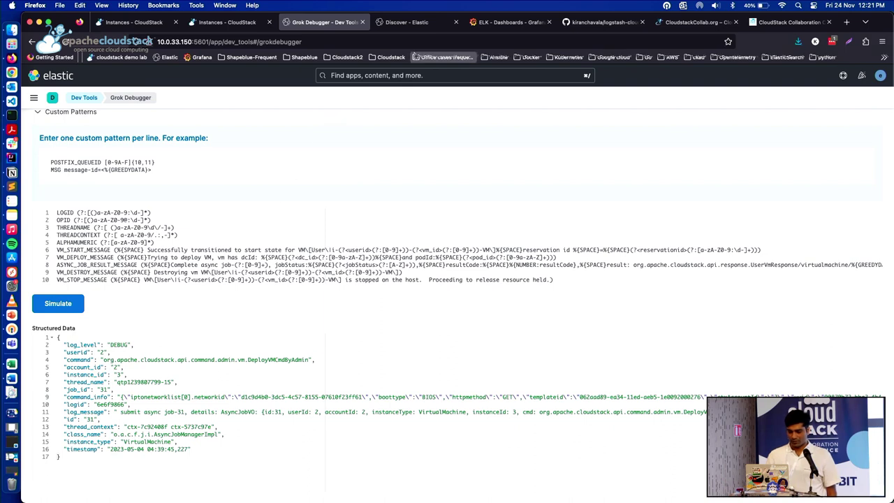
click(240, 27)
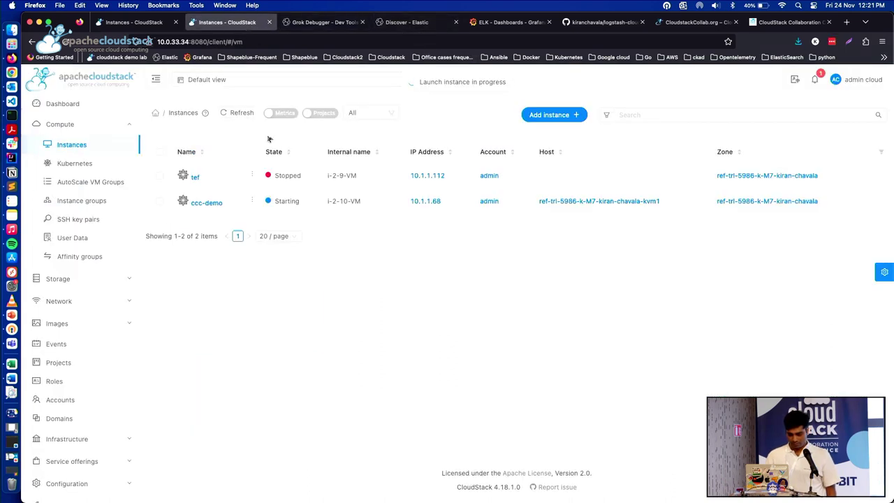
Refresh the Instances list to show ccc-demo Running, then bring up the Grafana ELK dashboard
click(235, 113)
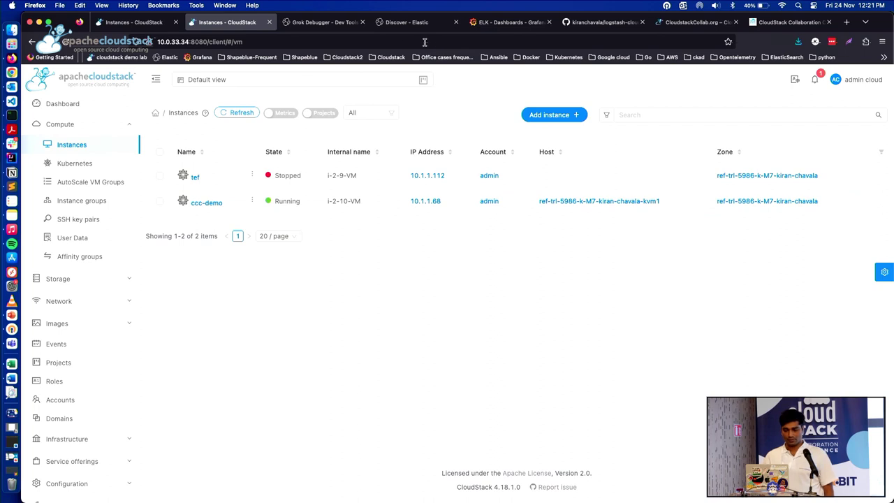
click(480, 25)
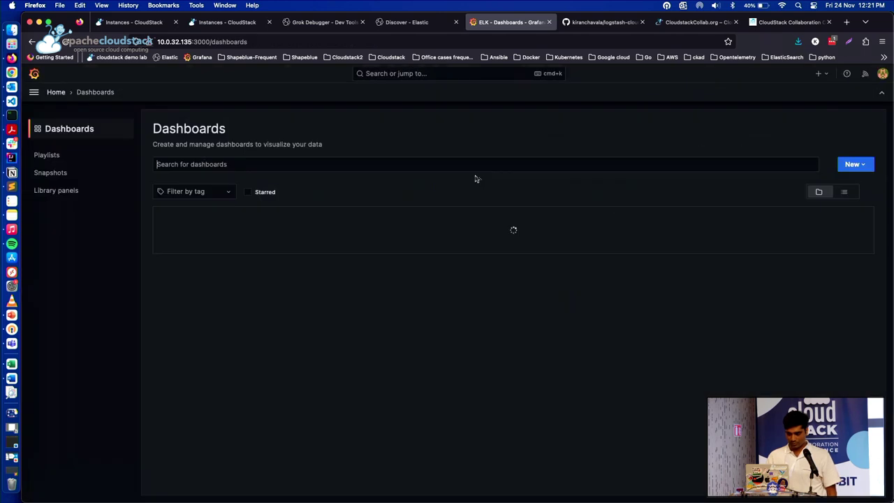
Reopen the ELK dashboard and filter it by Field Name 'command'
click(234, 250)
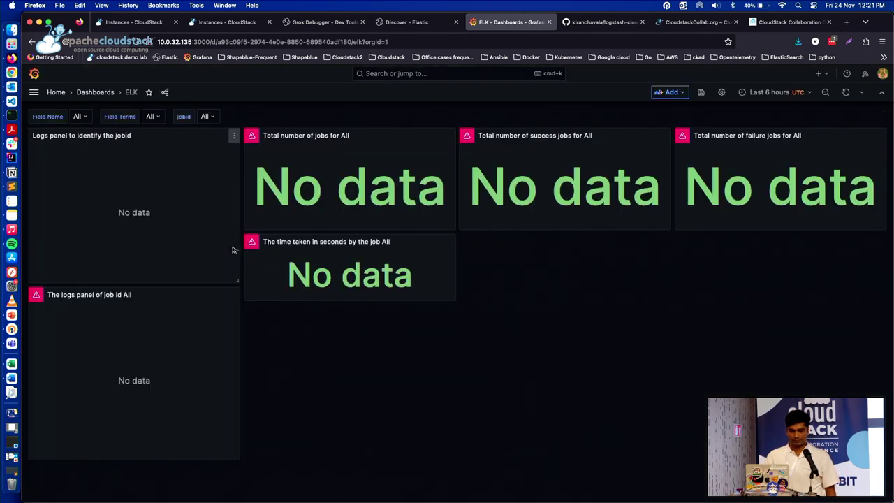
click(768, 92)
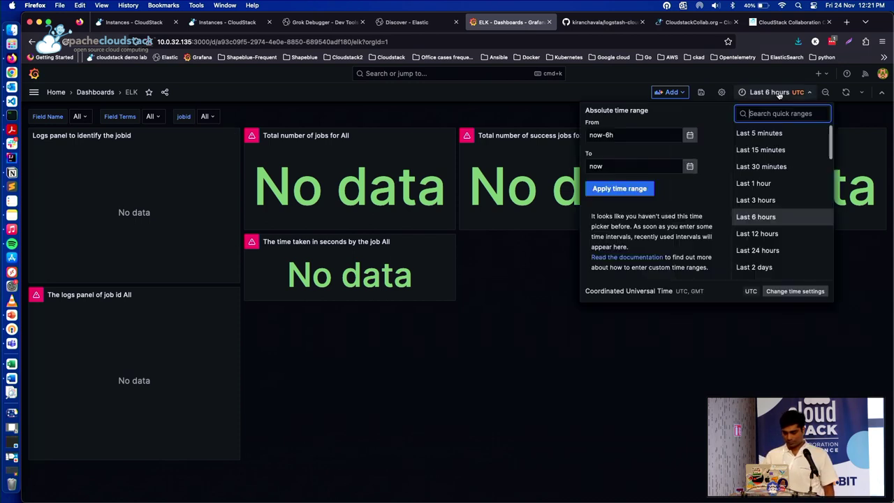
click(771, 166)
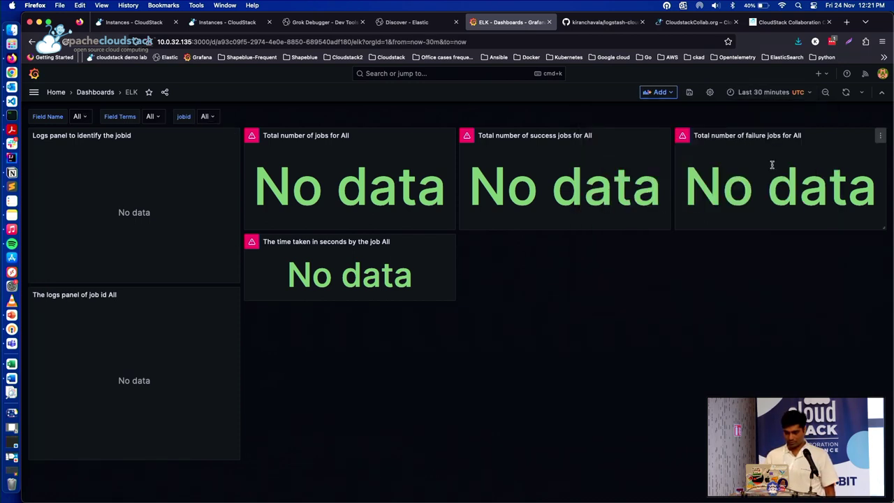
click(79, 117)
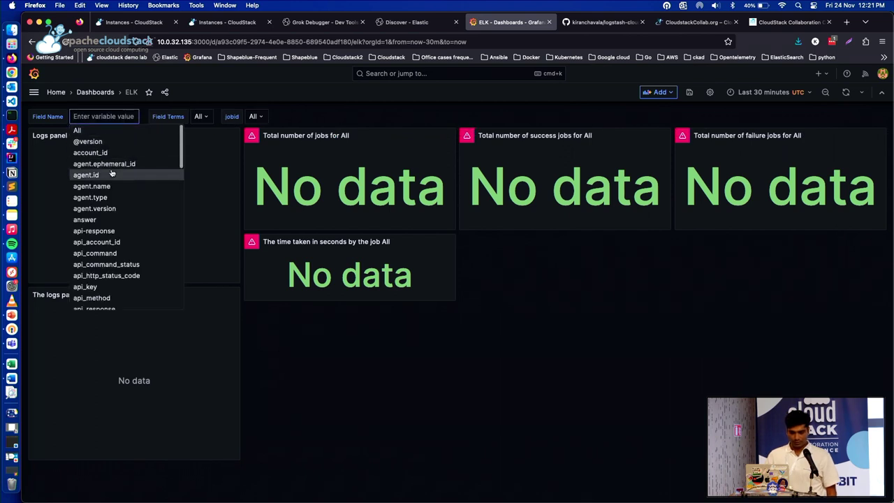
scroll(111, 173, down, 10)
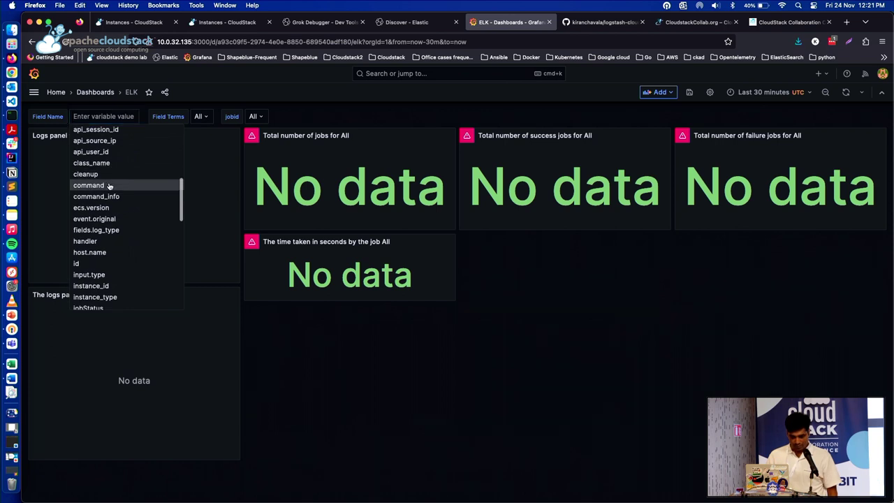
click(110, 185)
Widen the time range to Last 24 hours and set Field Terms to DeployVMCmdByAdmin
click(177, 116)
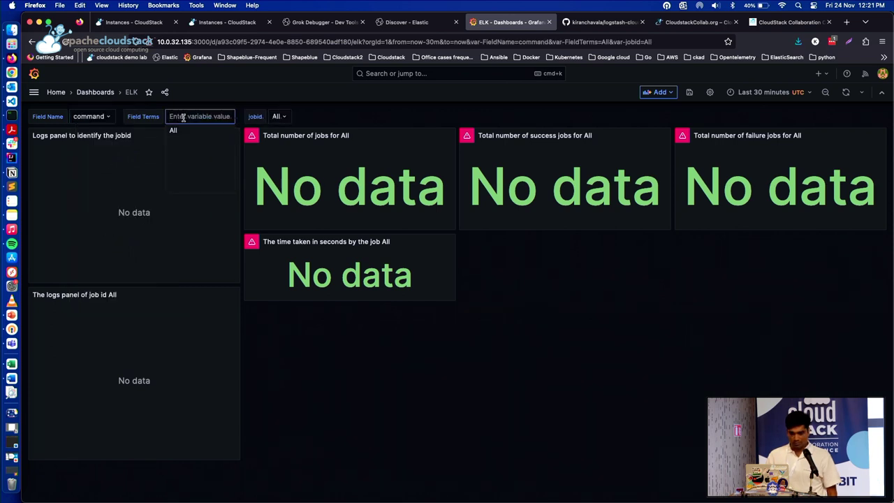
click(784, 97)
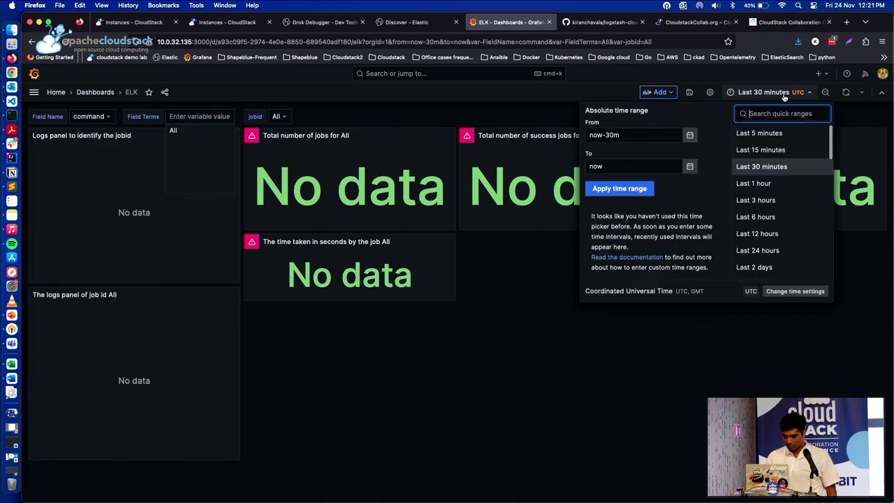
click(766, 250)
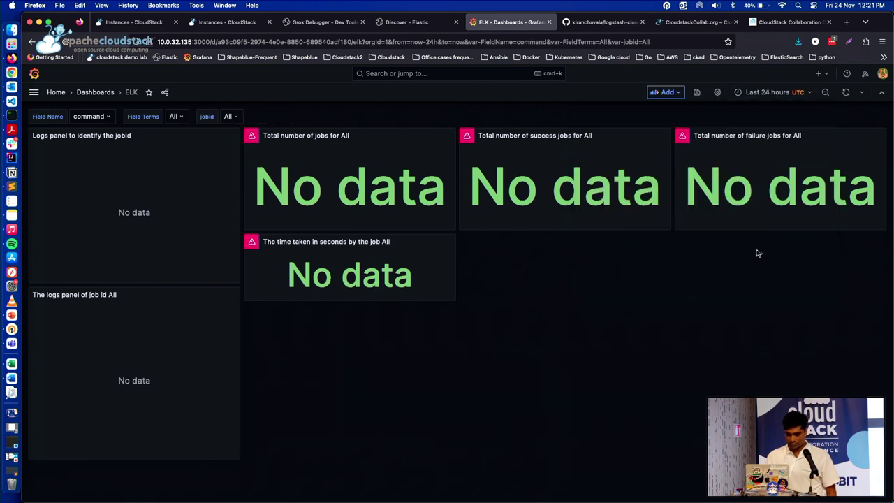
click(173, 117)
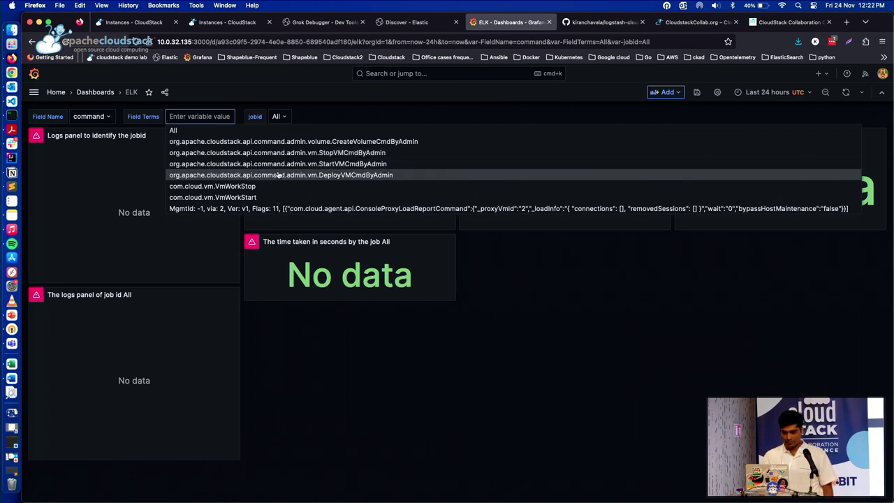
click(278, 174)
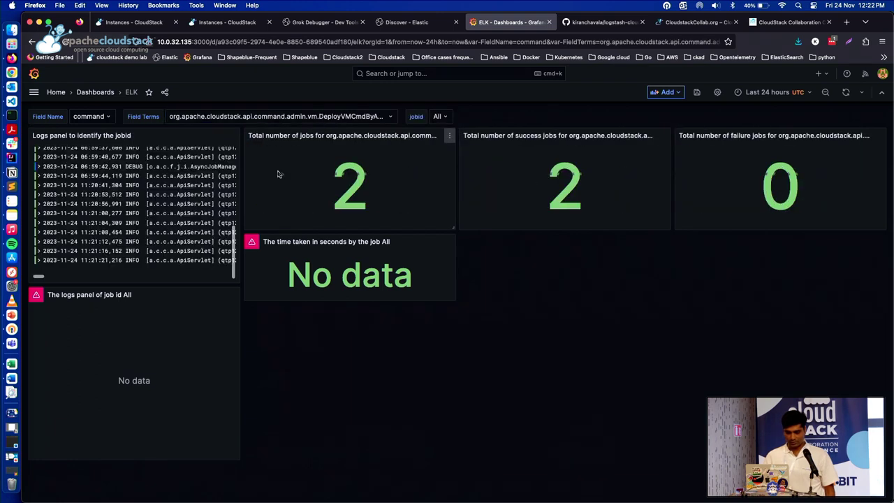
Show job 80 on the dashboard and open its logs panel in the editor
click(440, 117)
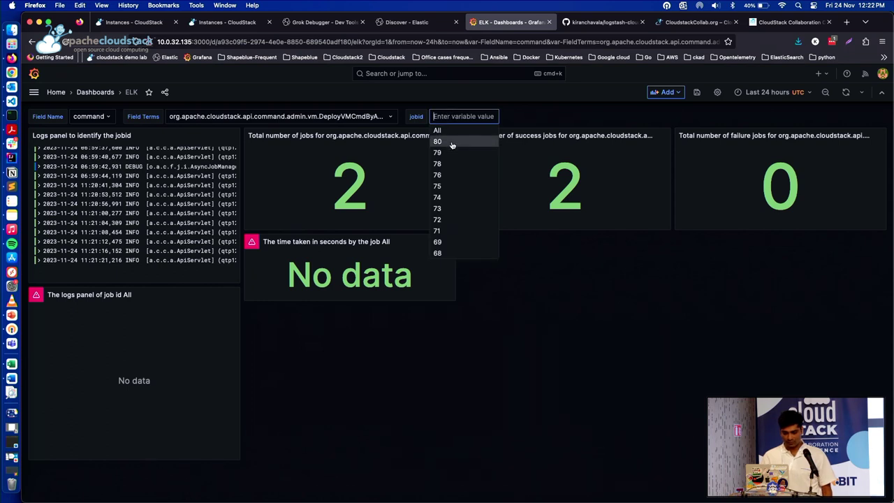
click(452, 142)
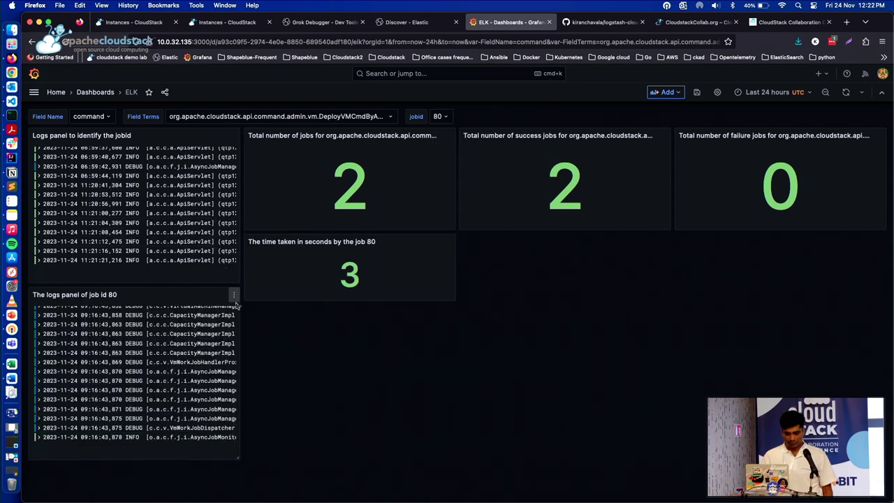
click(234, 297)
click(202, 329)
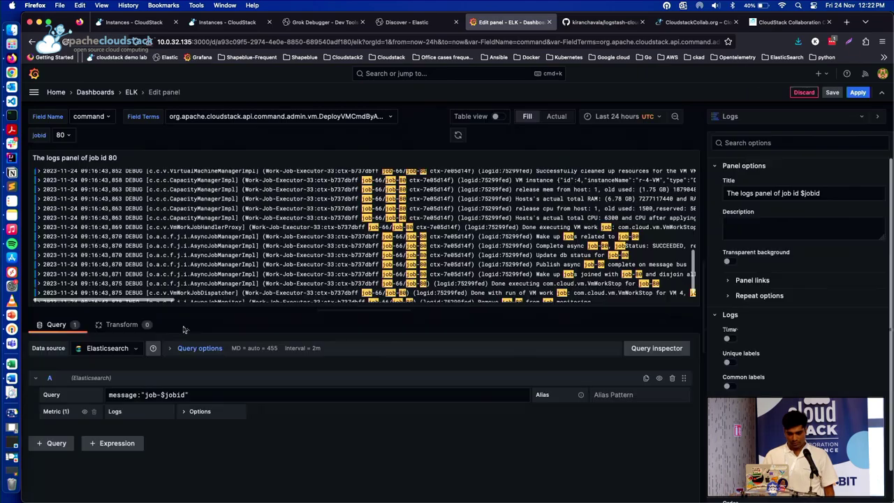
Scroll through the job 80 log lines, then return to the ELK dashboard
scroll(552, 199, up, 5)
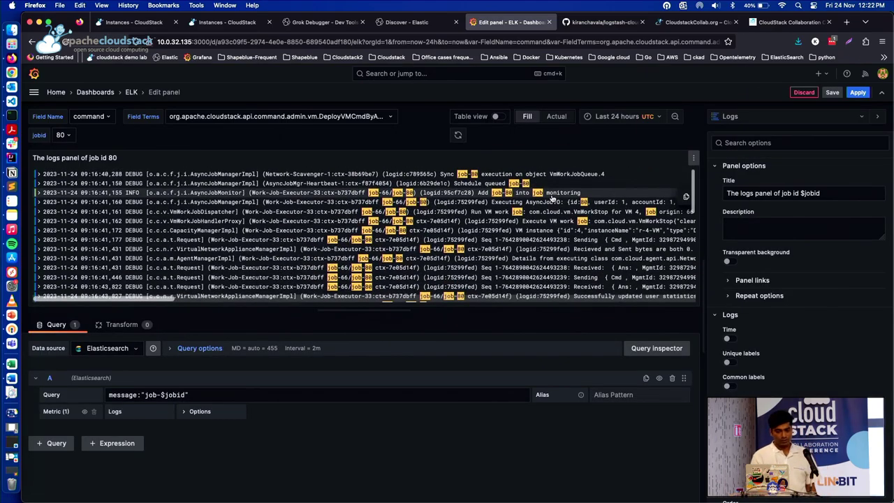
scroll(552, 199, down, 8)
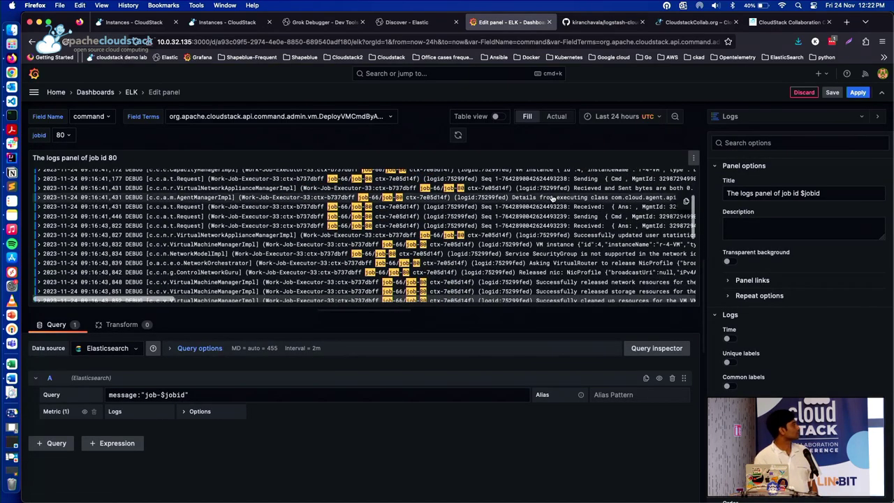
scroll(551, 199, down, 3)
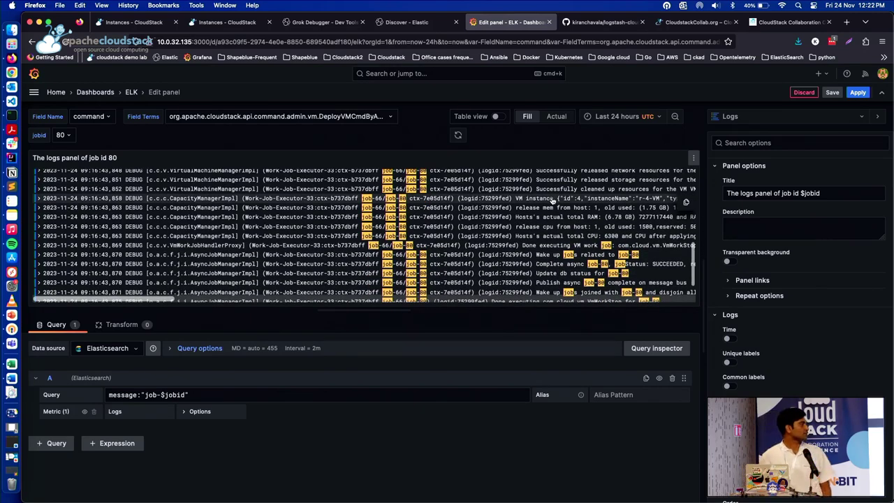
scroll(552, 200, down, 3)
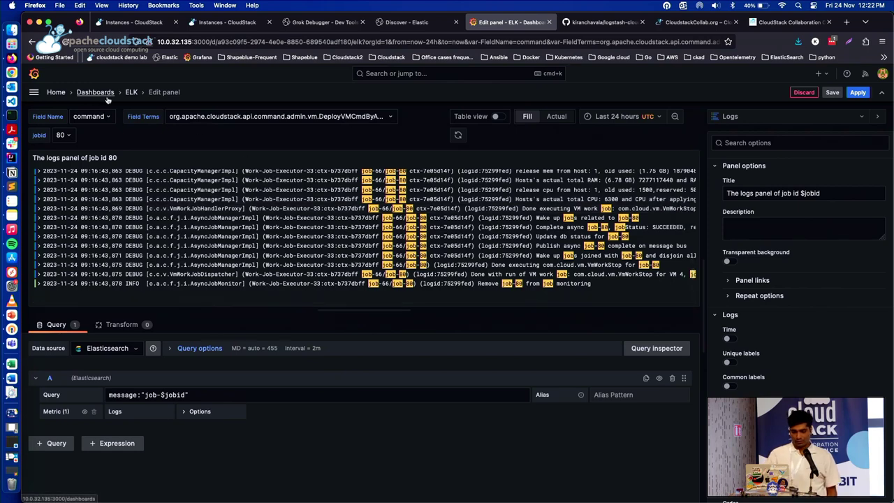
click(128, 97)
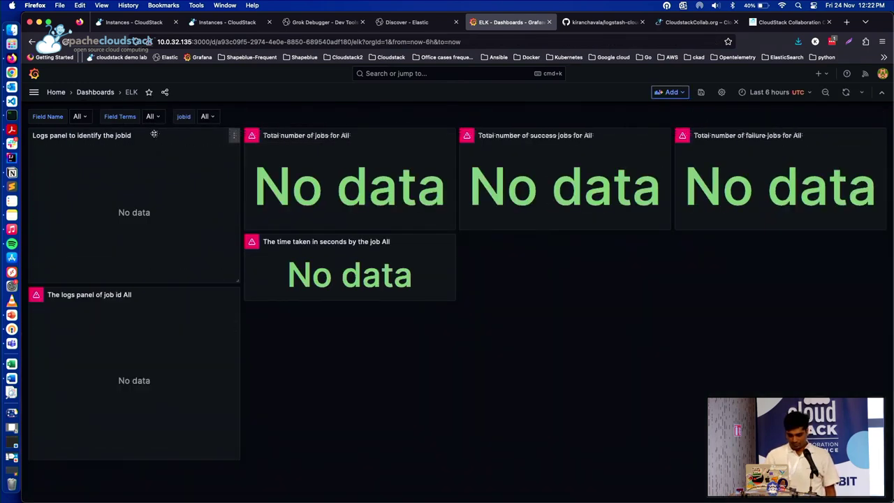
Filter the dashboard to Last 5 minutes, Field Name 'command', Field Terms DeployVMCmdByAdmin
click(774, 95)
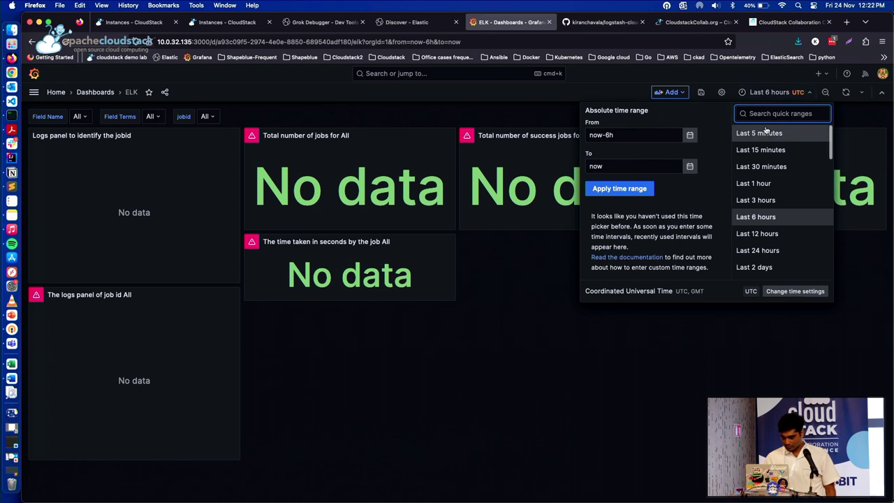
click(764, 130)
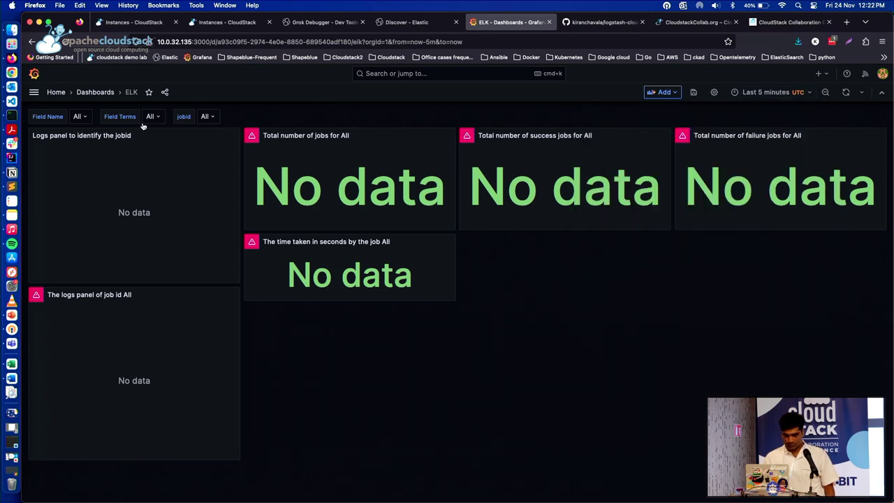
click(79, 116)
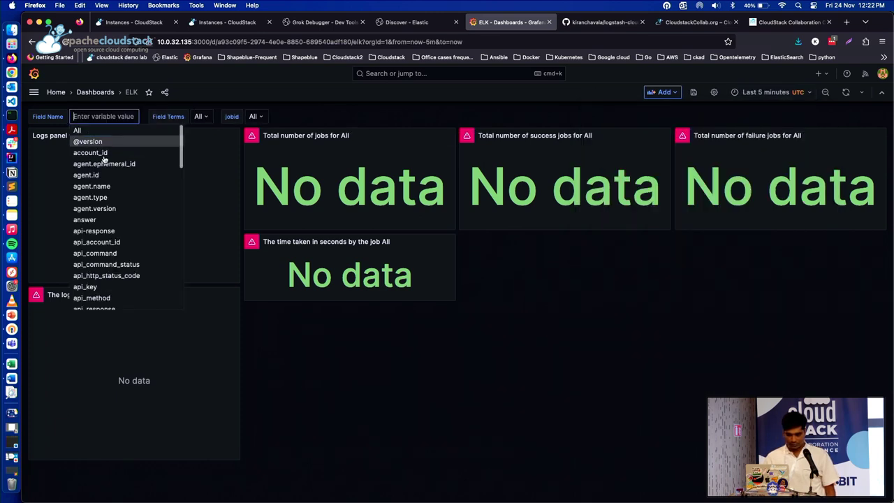
scroll(110, 204, down, 3)
scroll(111, 203, down, 3)
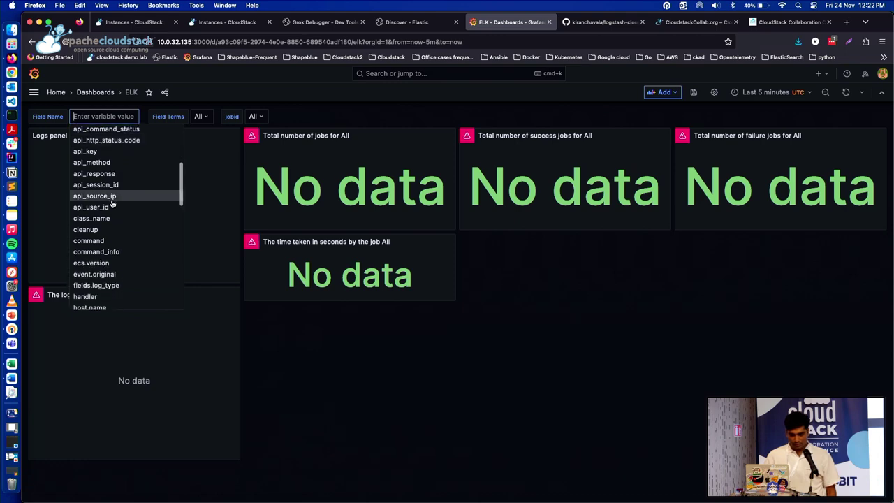
click(112, 239)
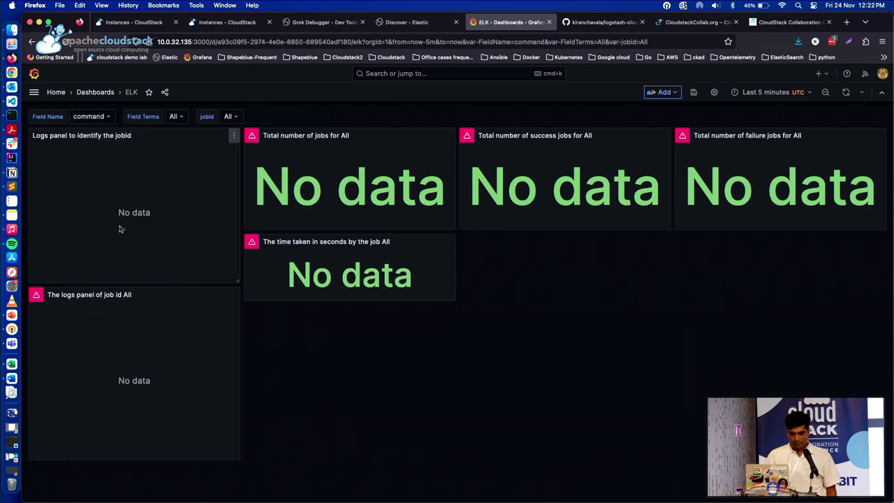
click(177, 119)
click(204, 140)
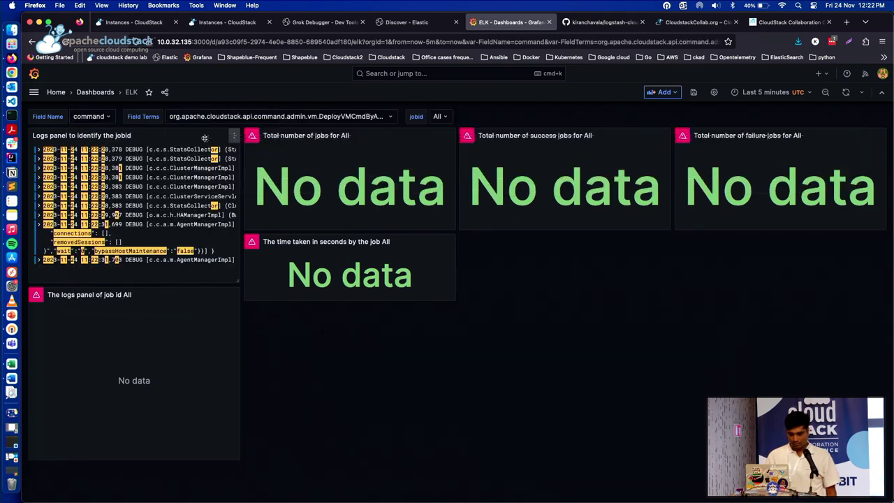
Select job 82 and open its logs panel in the editor
click(440, 116)
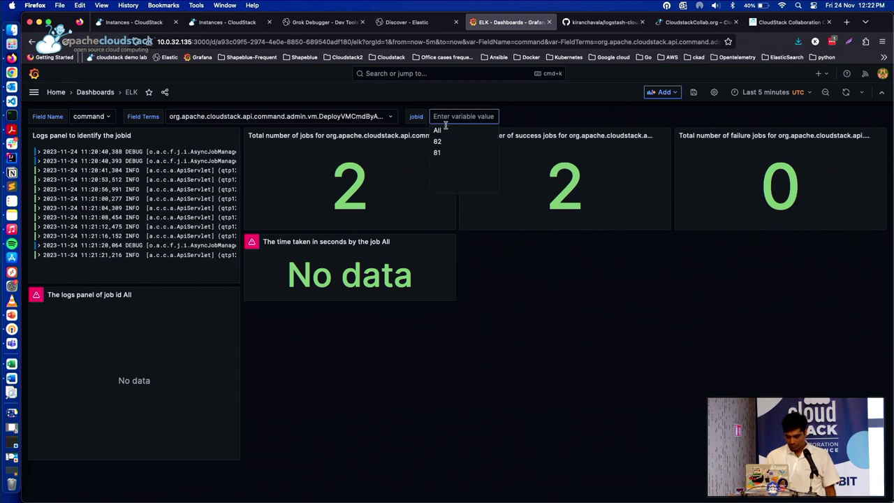
click(450, 143)
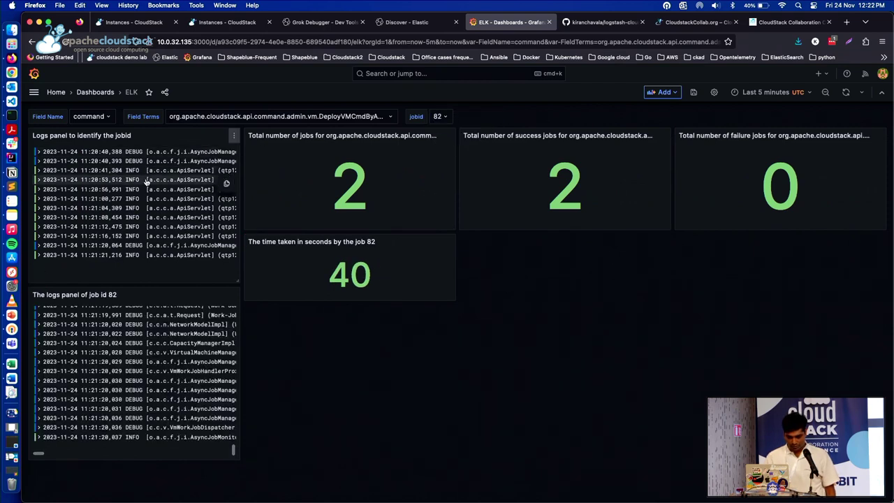
click(234, 299)
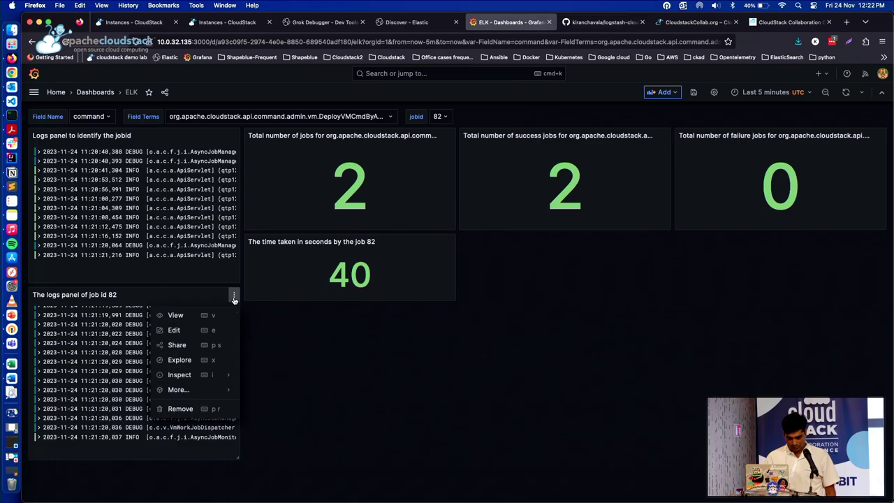
click(189, 334)
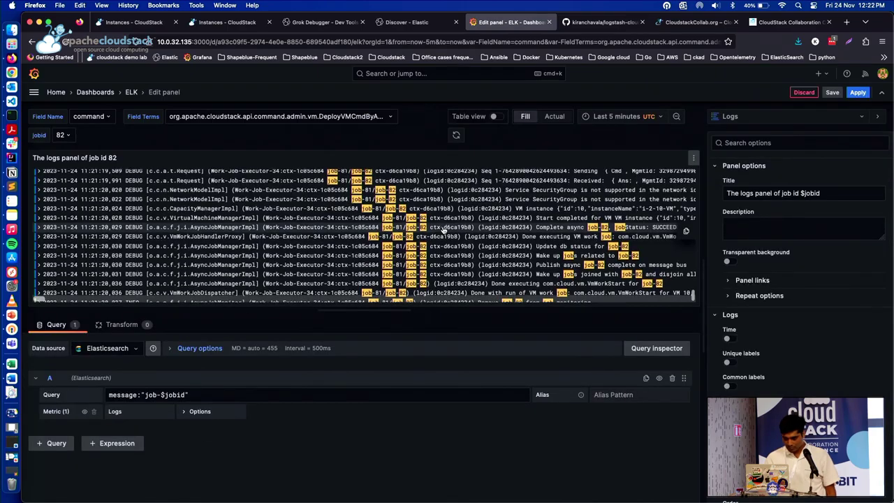
scroll(443, 230, up, 10)
scroll(443, 231, up, 10)
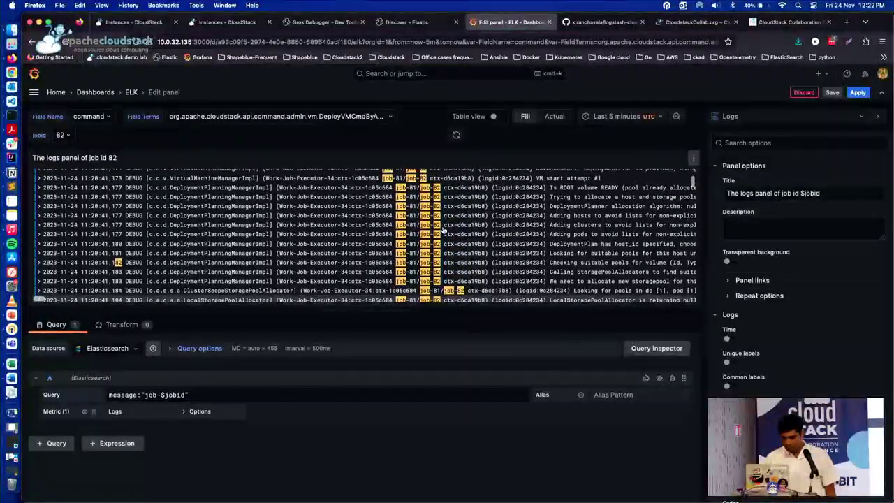
scroll(443, 231, right, 5)
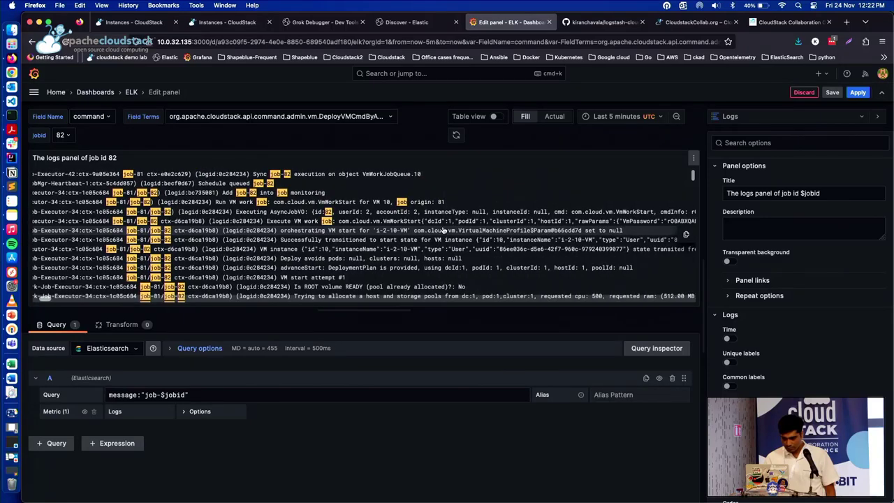
click(218, 23)
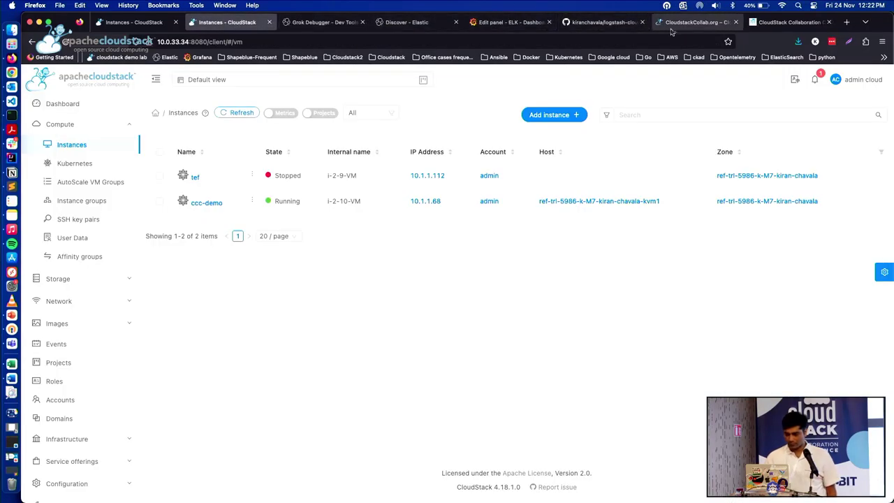
click(509, 22)
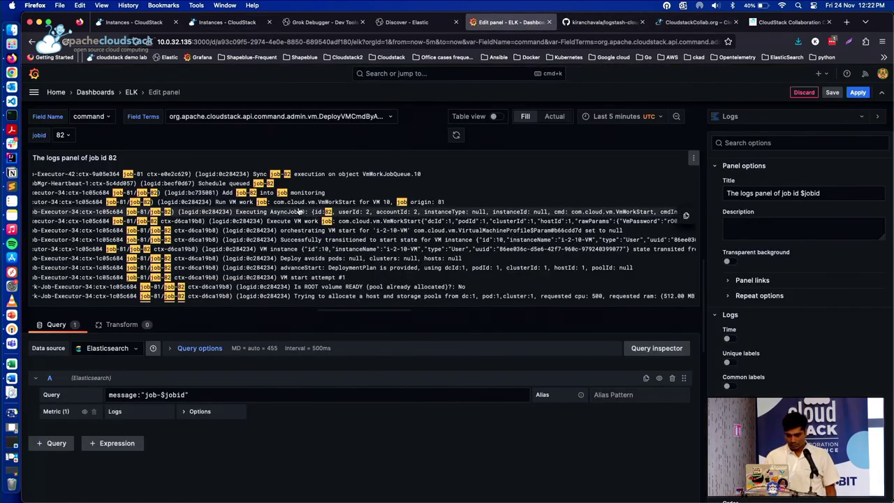
scroll(306, 217, left, 5)
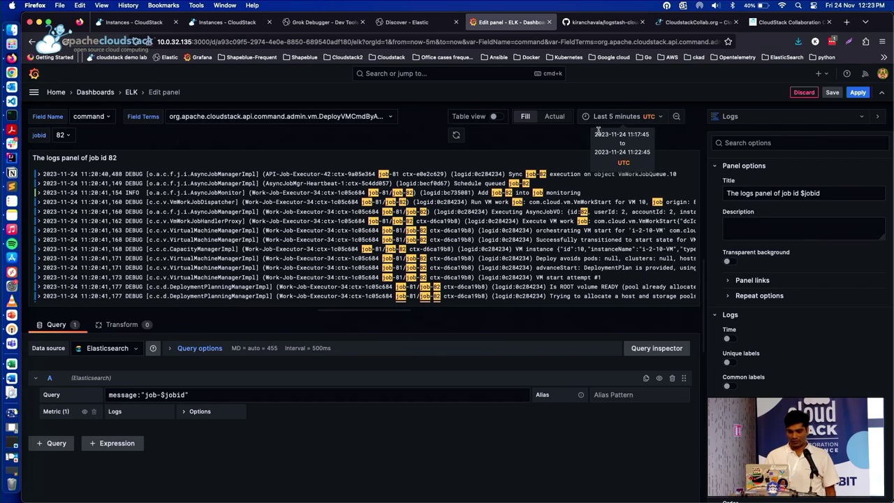
click(315, 116)
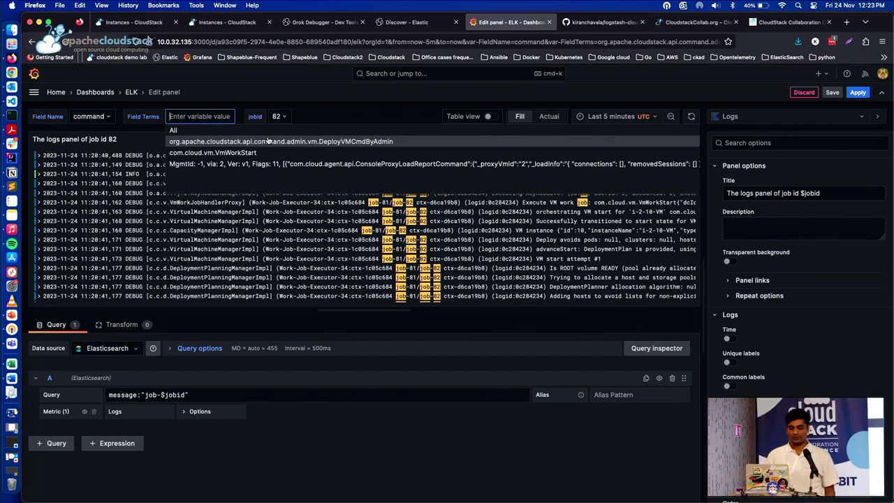
Reopen the ELK dashboard with the time range set to Last 24 hours
click(104, 92)
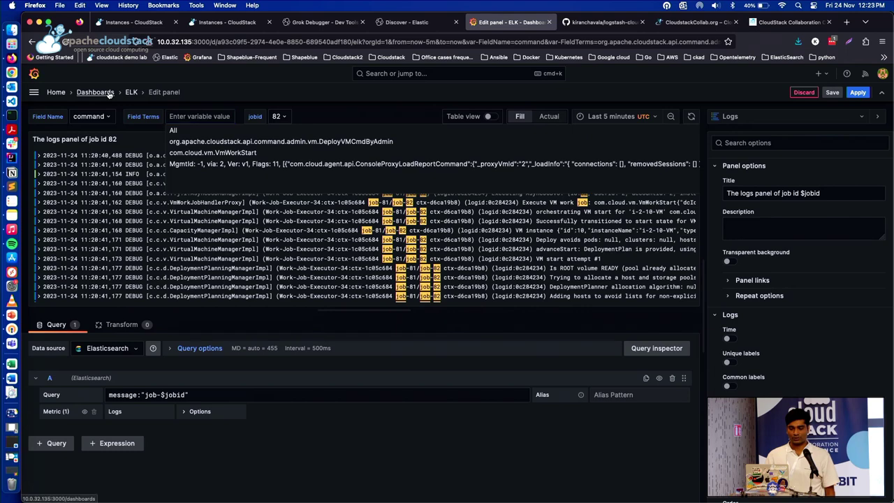
click(218, 240)
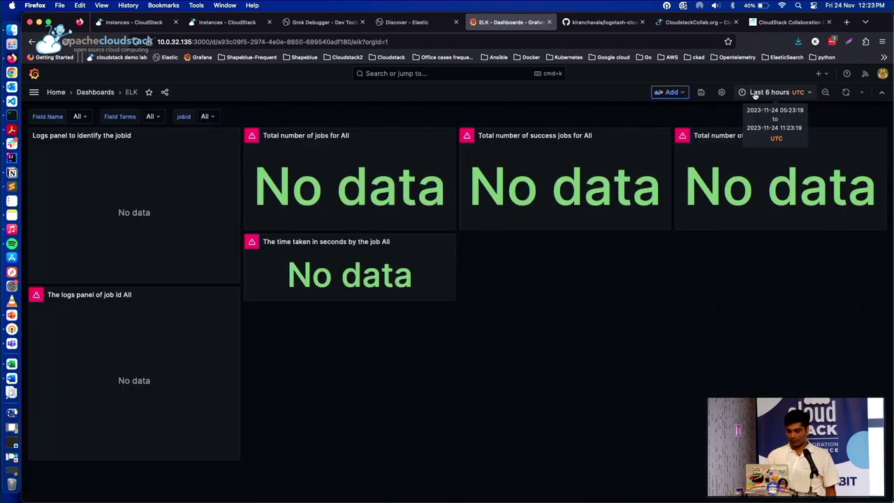
click(767, 92)
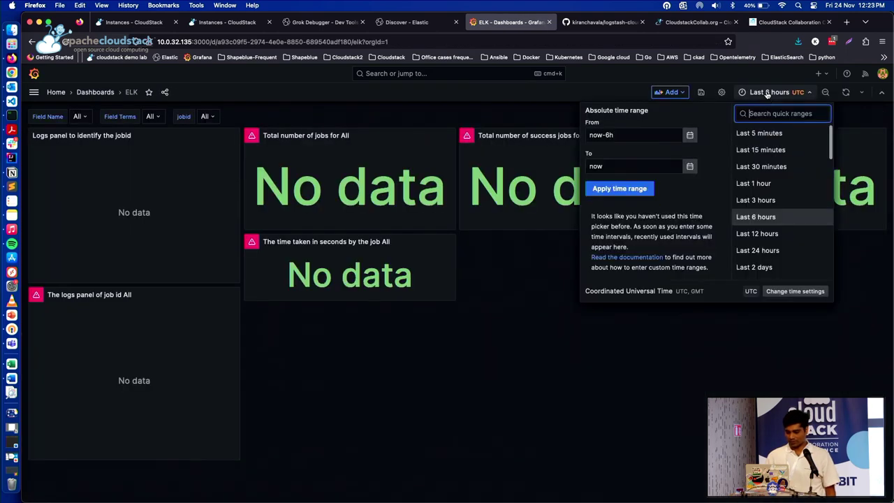
click(764, 250)
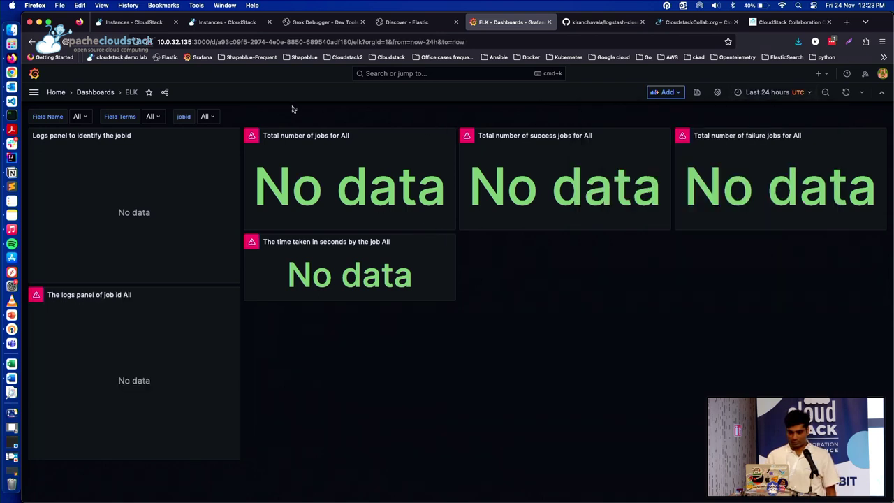
Select job 82 and open its time-taken panel in the editor
click(205, 116)
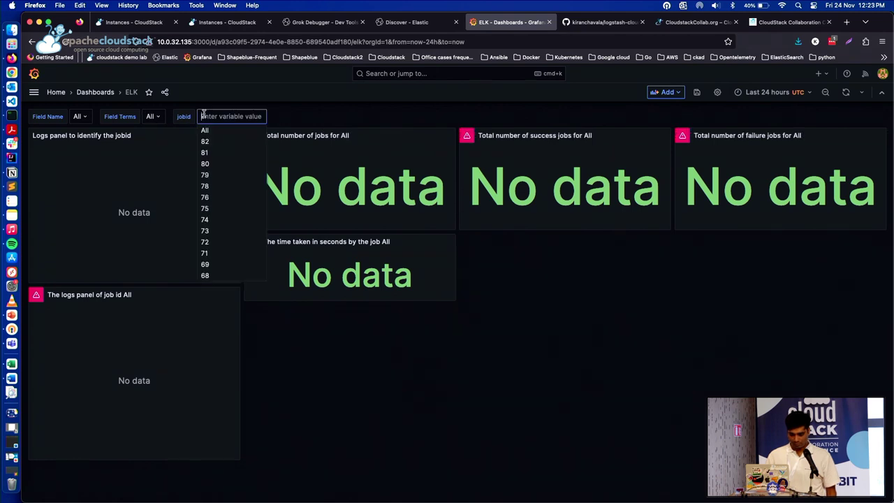
click(212, 146)
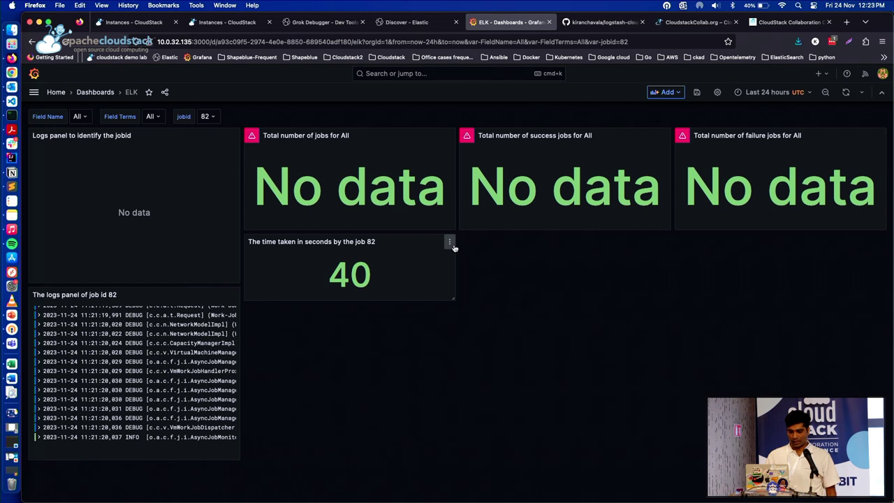
click(450, 243)
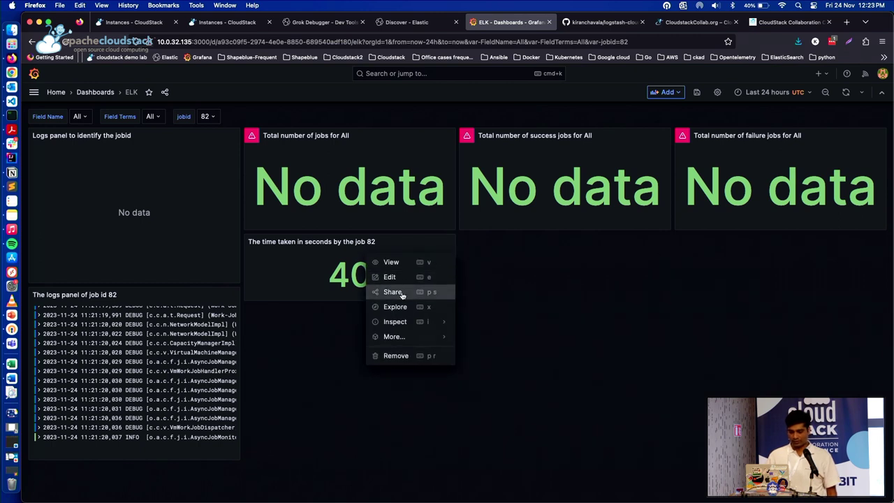
mouse_move(402, 325)
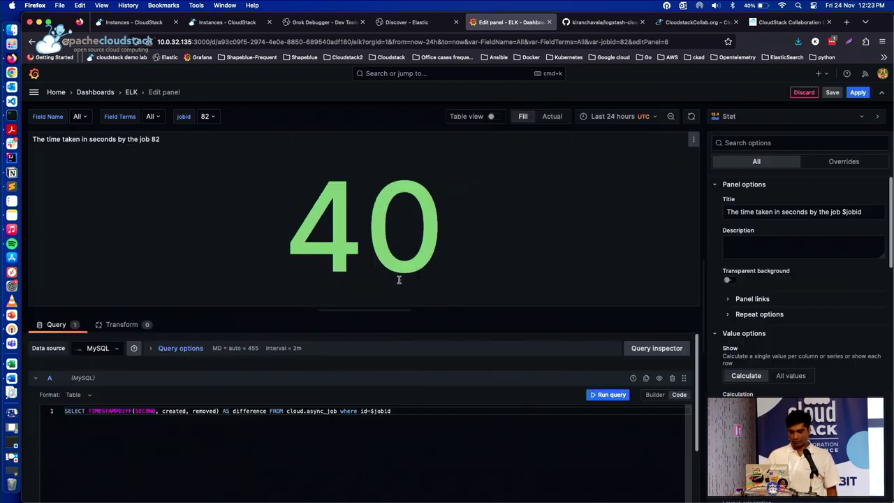
click(394, 278)
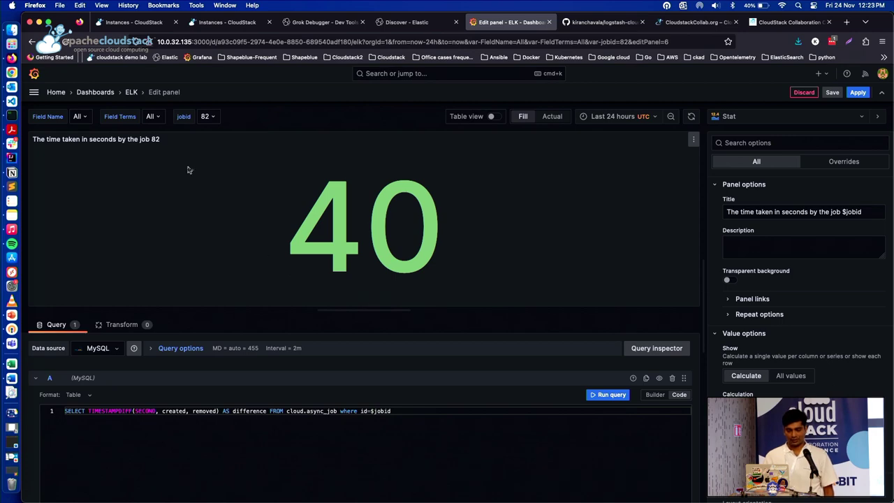
Back on the ELK dashboard, pick job 81 and open its logs panel for editing
click(132, 93)
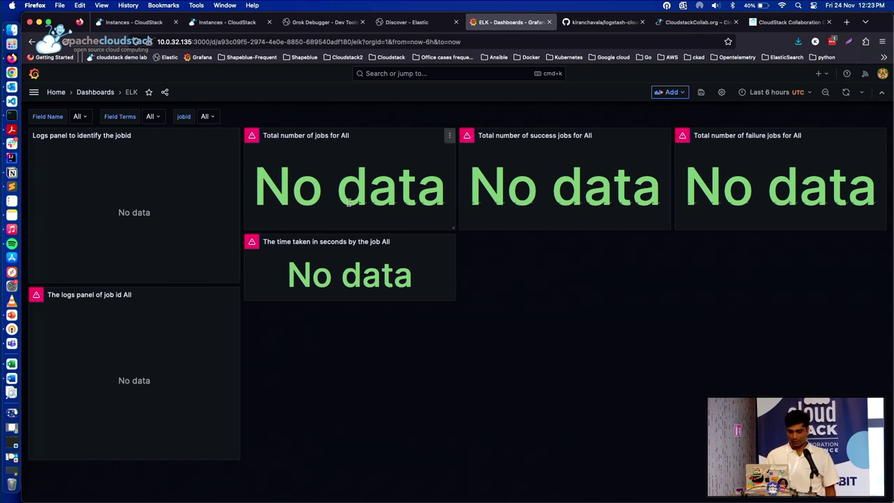
click(206, 116)
click(212, 146)
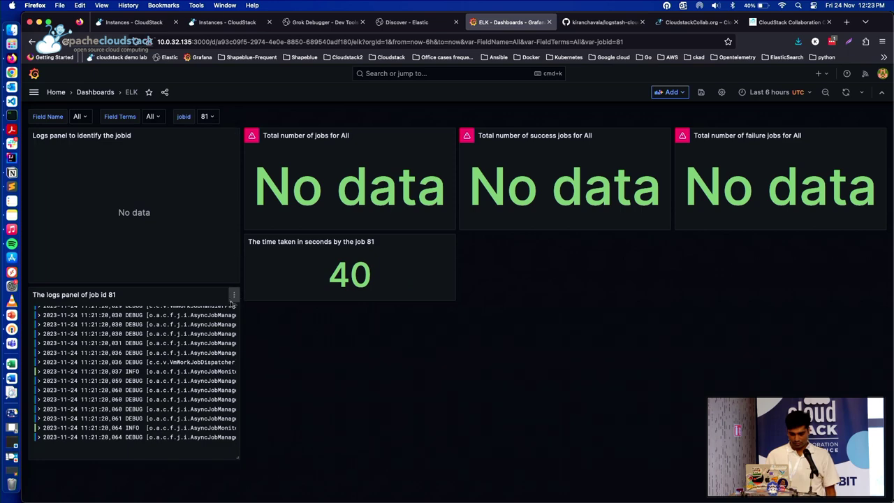
click(234, 295)
click(201, 330)
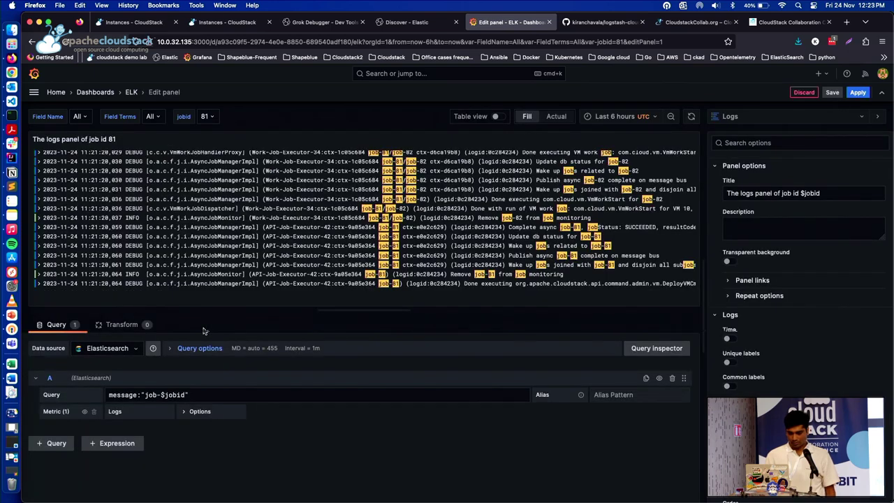
click(34, 91)
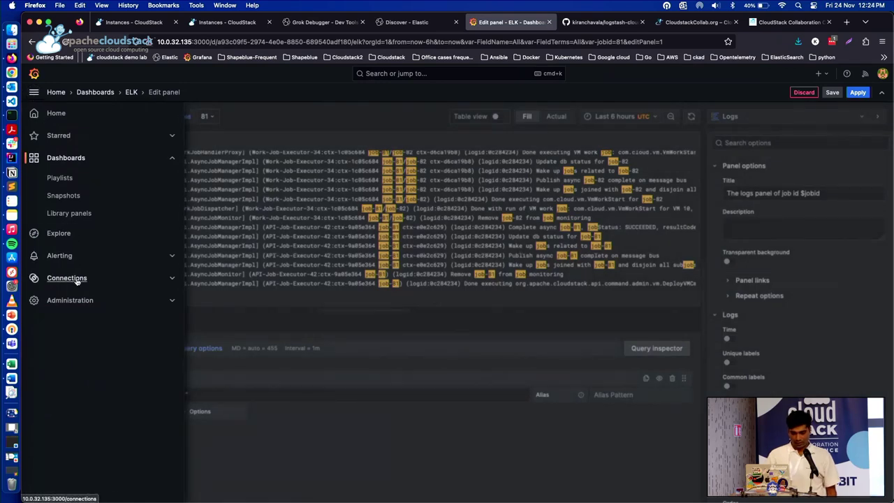
Review the Elasticsearch data source settings under Administration > Data sources
click(77, 300)
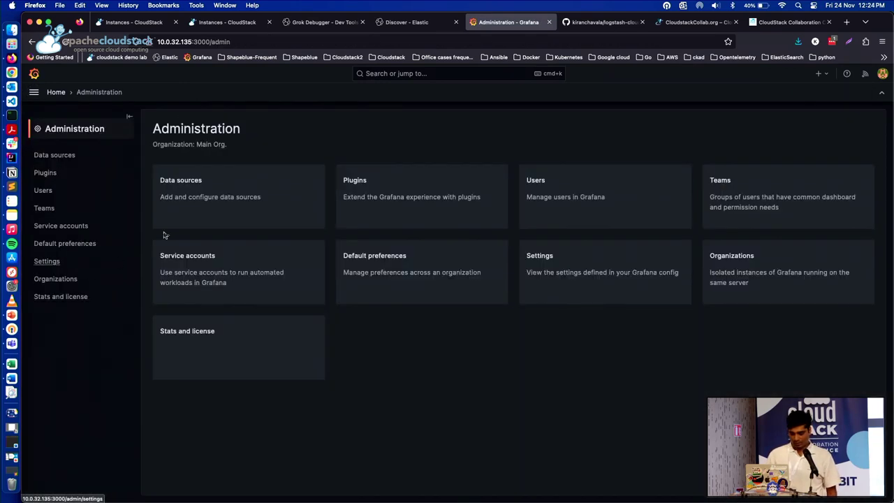
click(249, 185)
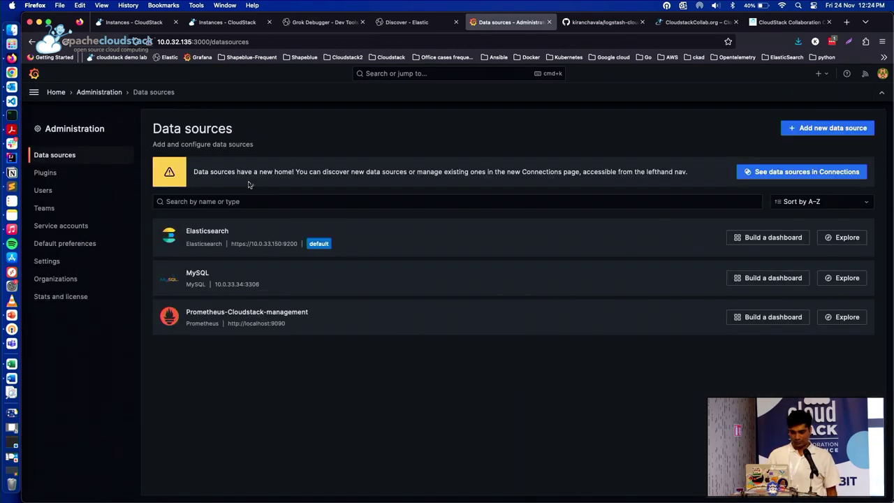
click(245, 237)
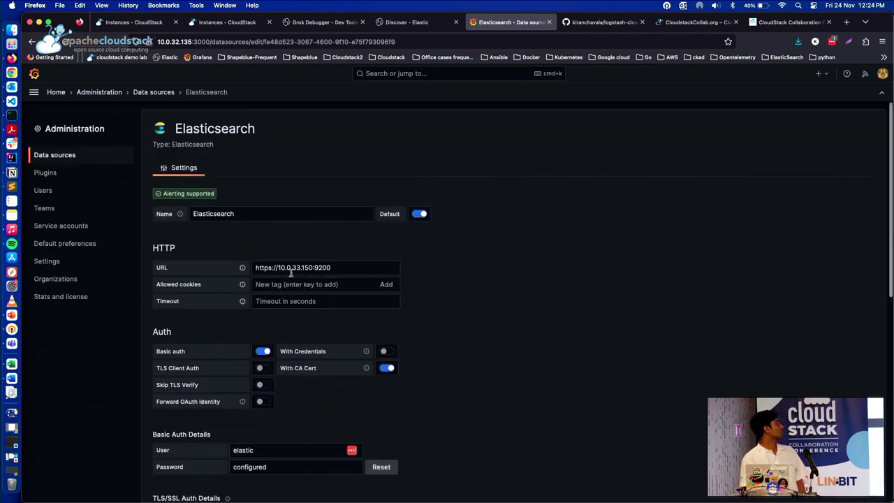
scroll(291, 276, down, 2)
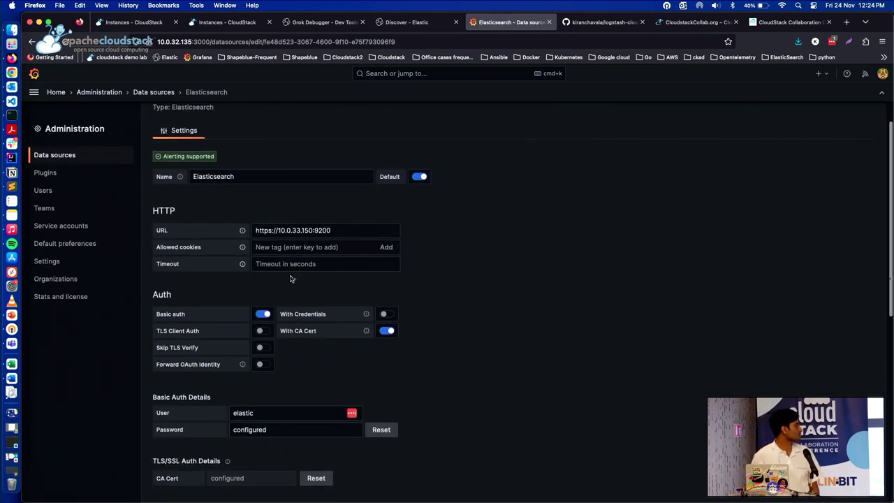
scroll(291, 279, down, 5)
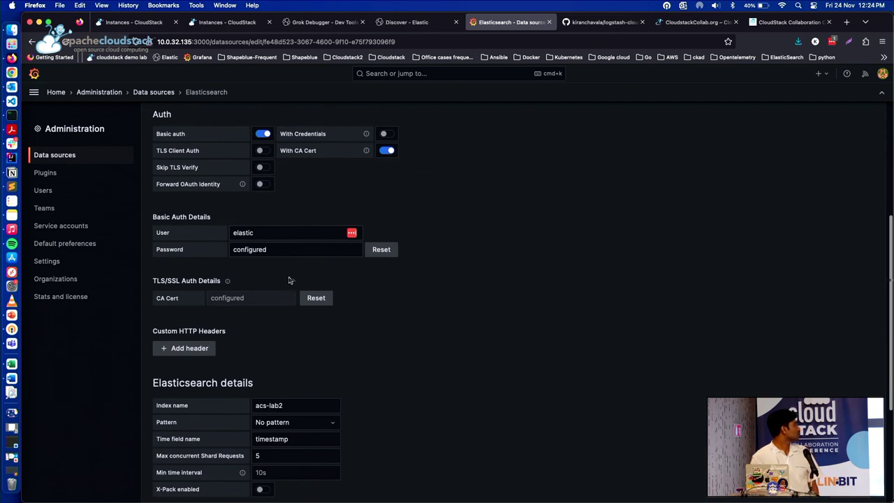
scroll(291, 300, down, 4)
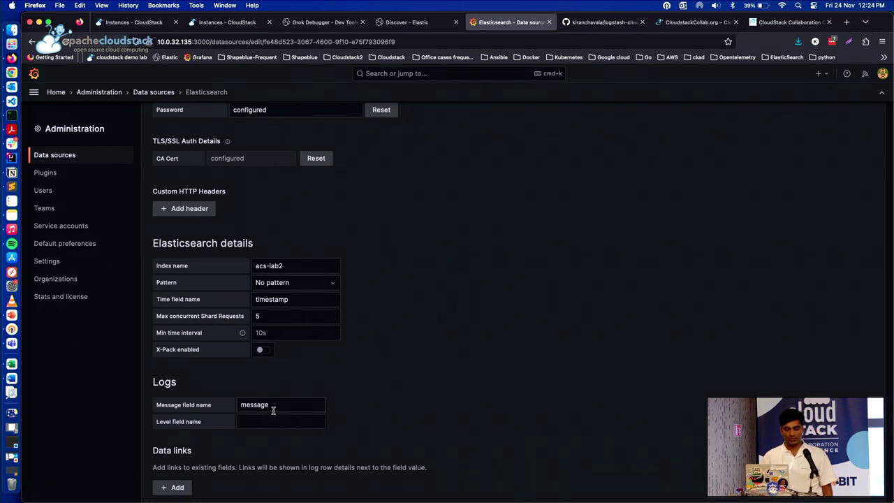
scroll(273, 411, up, 4)
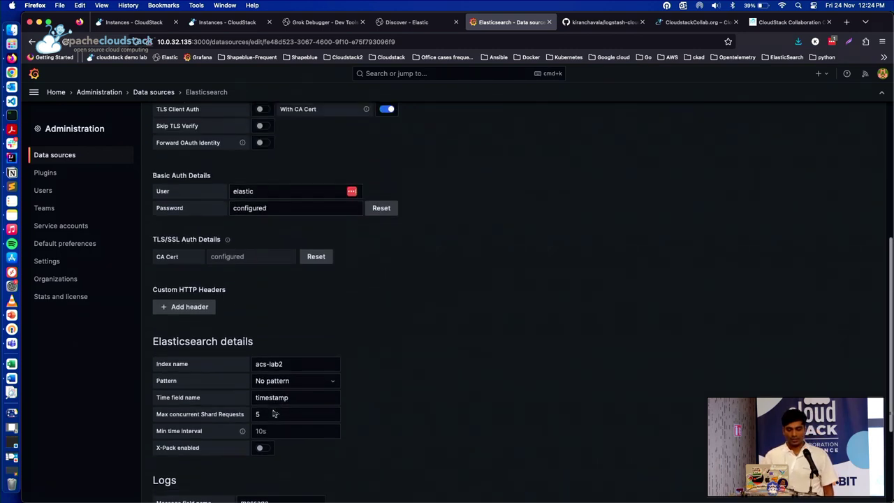
Review the MySQL data source settings for database cloud at 10.0.33.34:3306
click(160, 97)
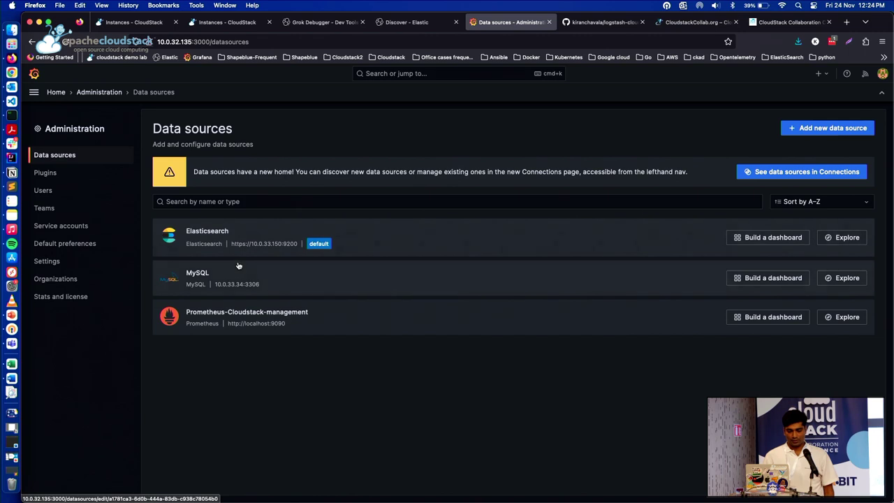
click(238, 267)
scroll(237, 267, down, 3)
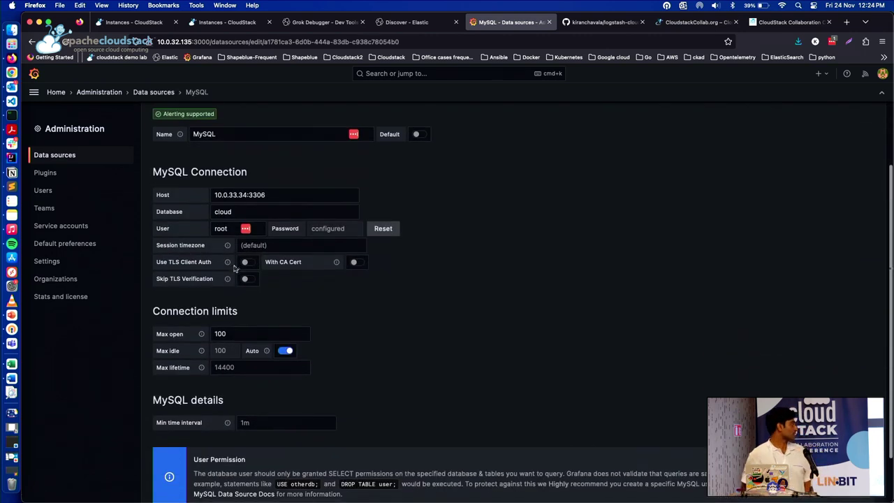
scroll(234, 269, down, 2)
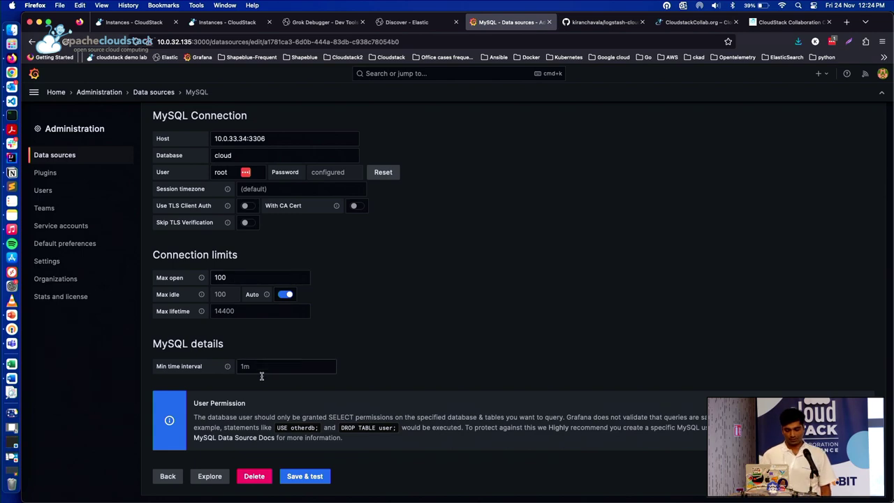
Go to Grafana home, show PowerPoint's Questions slide, then open the logstash-cloudstack GitHub page
click(98, 92)
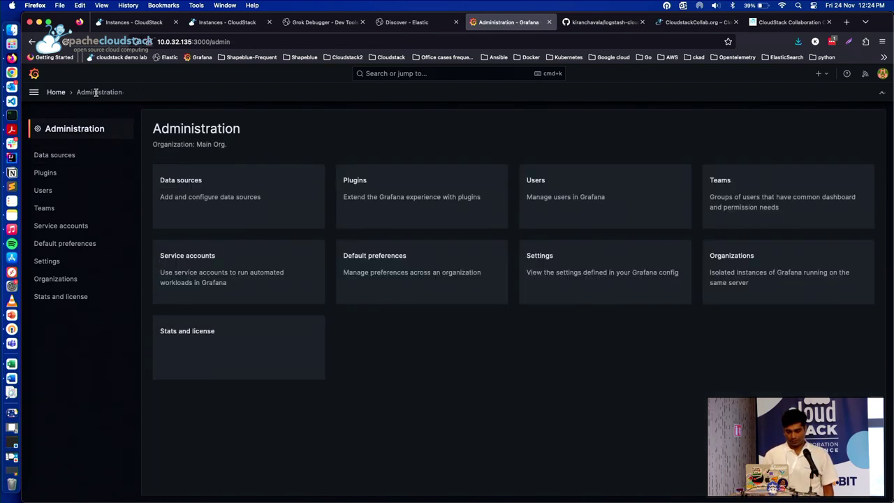
click(57, 93)
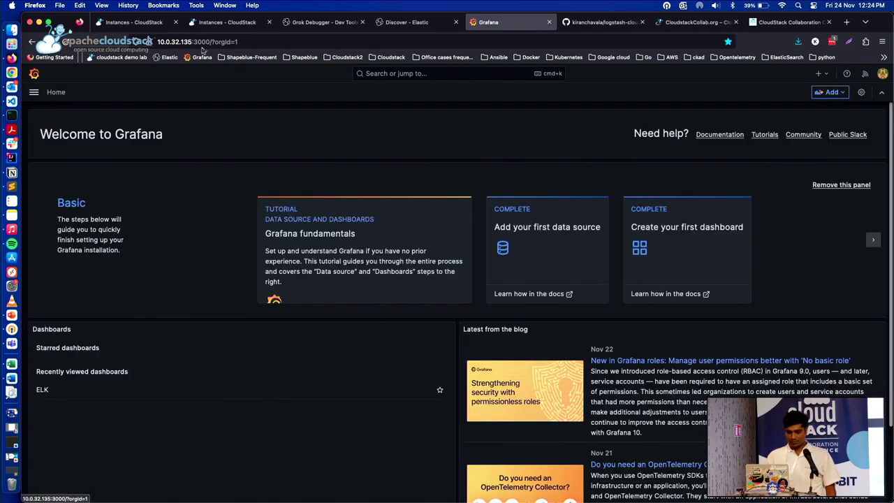
click(11, 314)
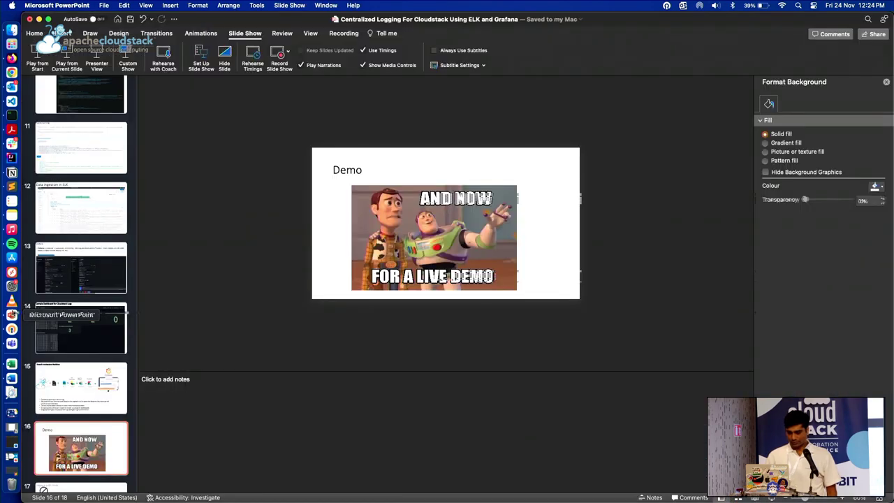
scroll(104, 383, down, 3)
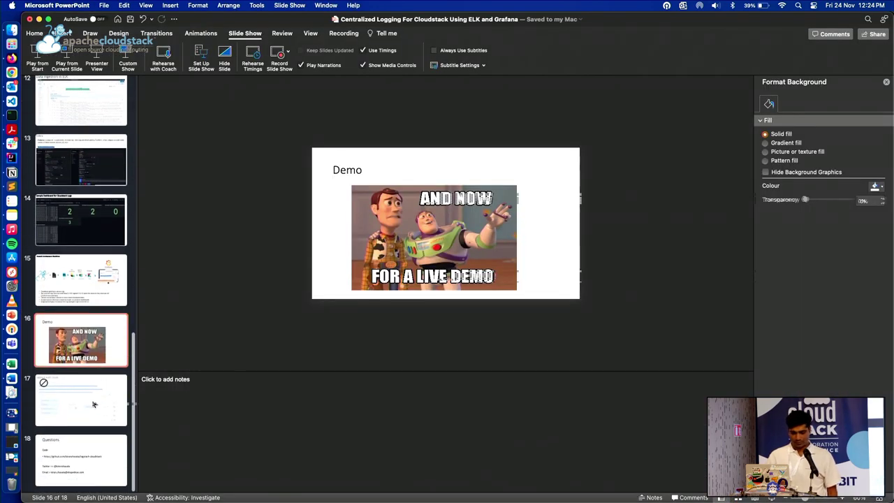
click(86, 449)
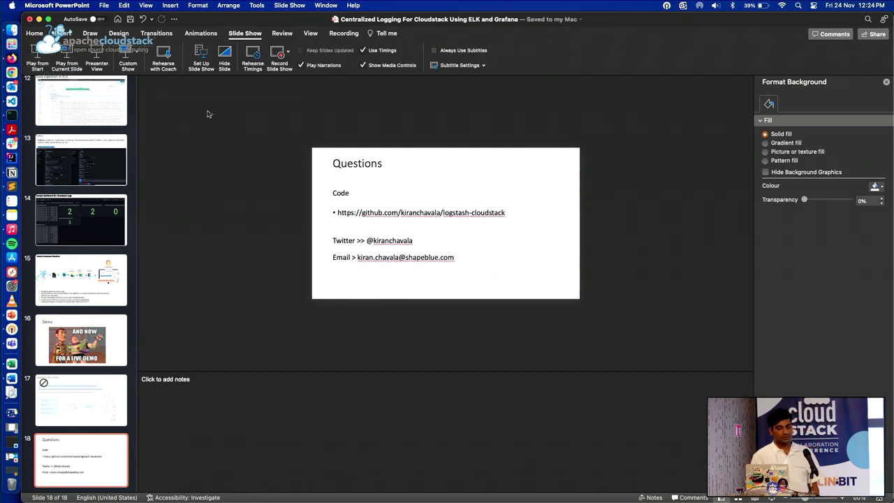
click(12, 58)
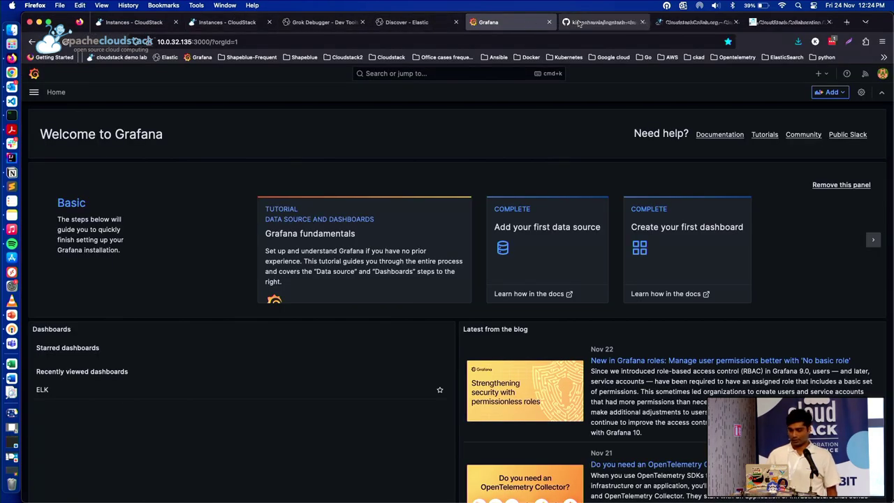
click(605, 21)
Scroll to the top of the logstash-cloudstack README, then return to PowerPoint's Questions slide
scroll(381, 215, up, 2)
scroll(381, 215, up, 15)
scroll(381, 214, down, 8)
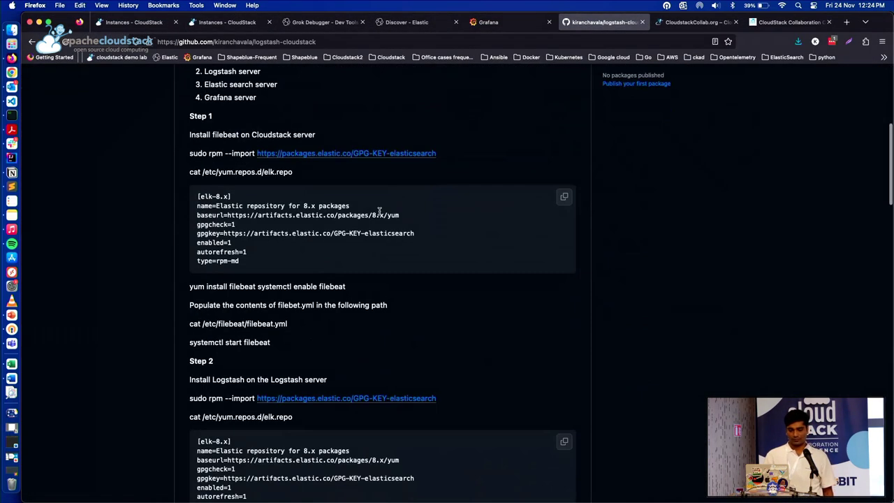
scroll(380, 214, up, 1)
scroll(381, 215, up, 5)
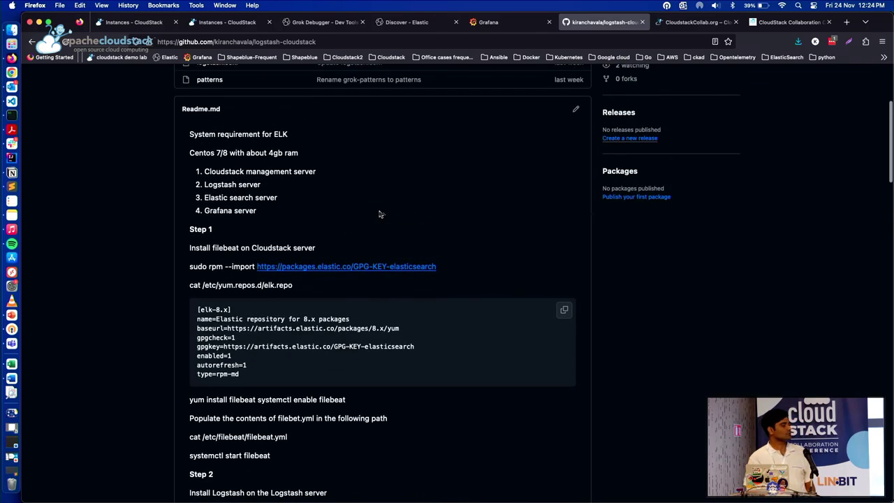
scroll(379, 213, up, 2)
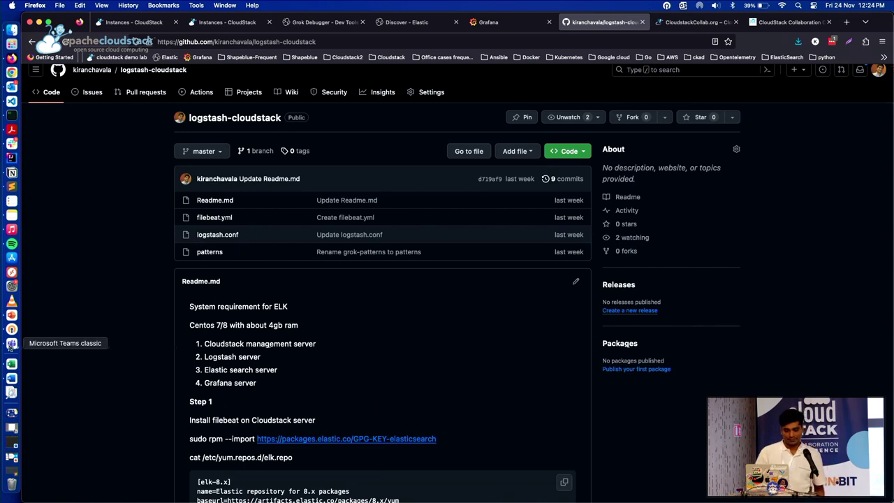
click(11, 315)
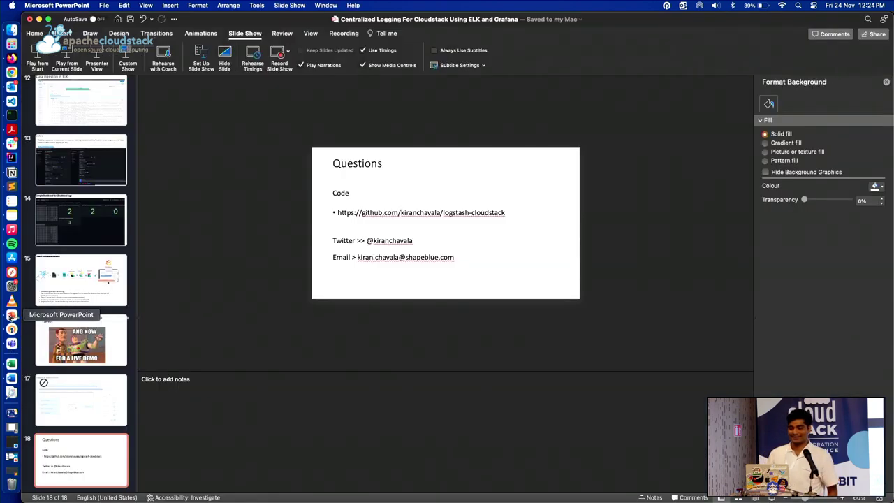